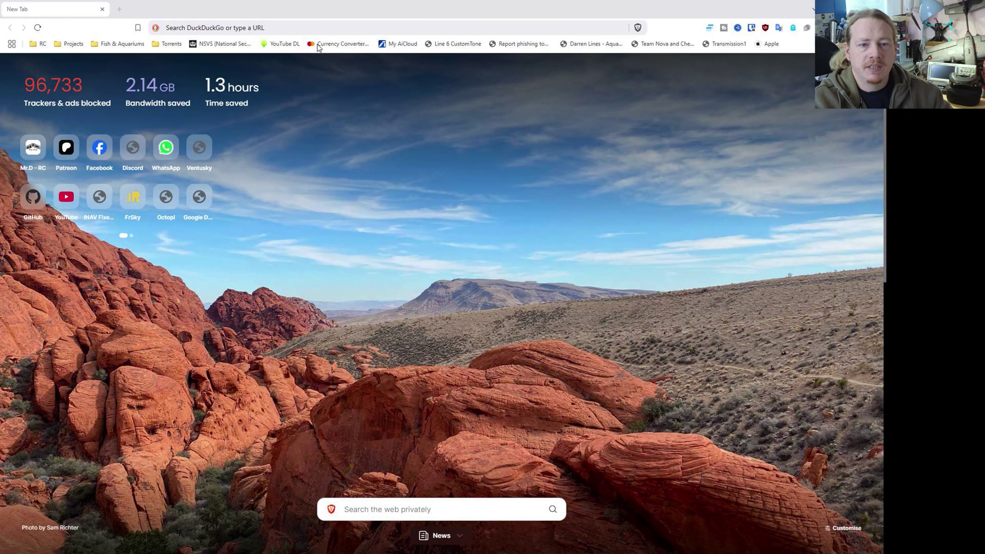
Search 'sneaky fpv' and open the SNEAKY_FPV Google Sites page down to its OSD Overlay Tool section.
click(358, 30)
text(s)
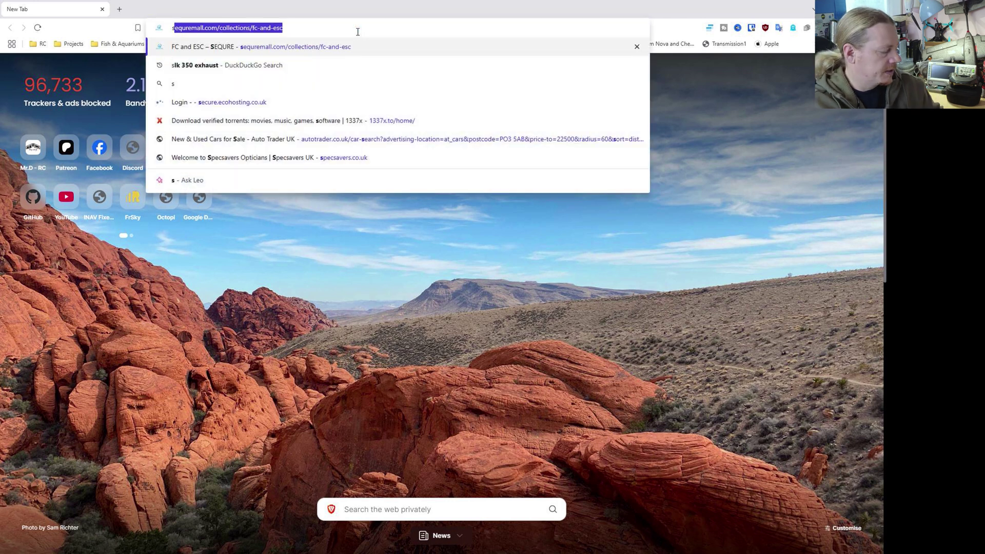
text(neaky)
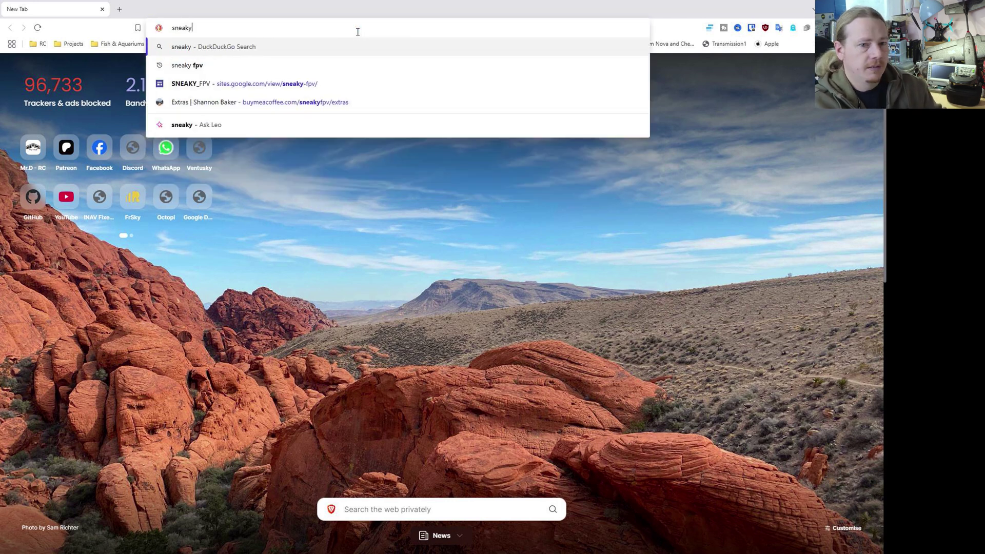
text( fpv)
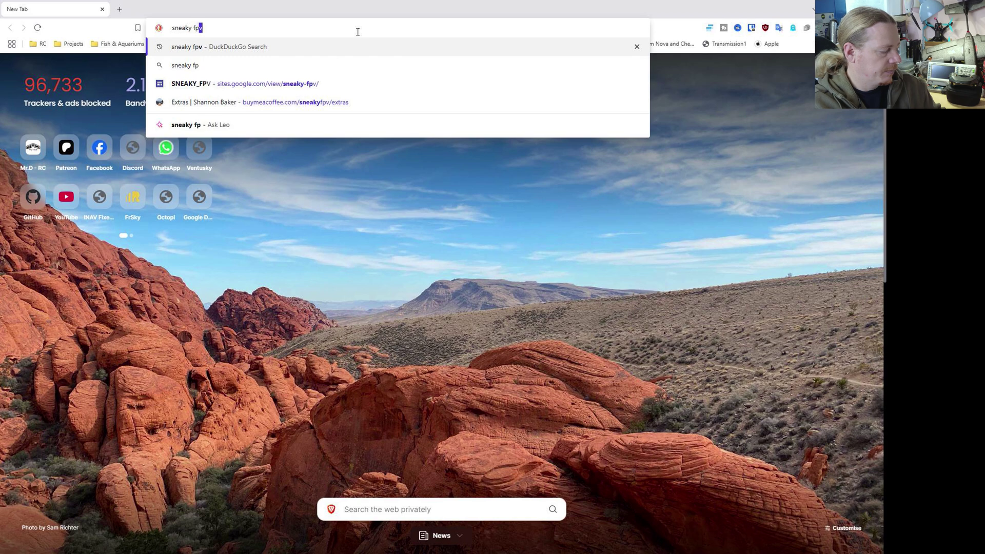
key(Return)
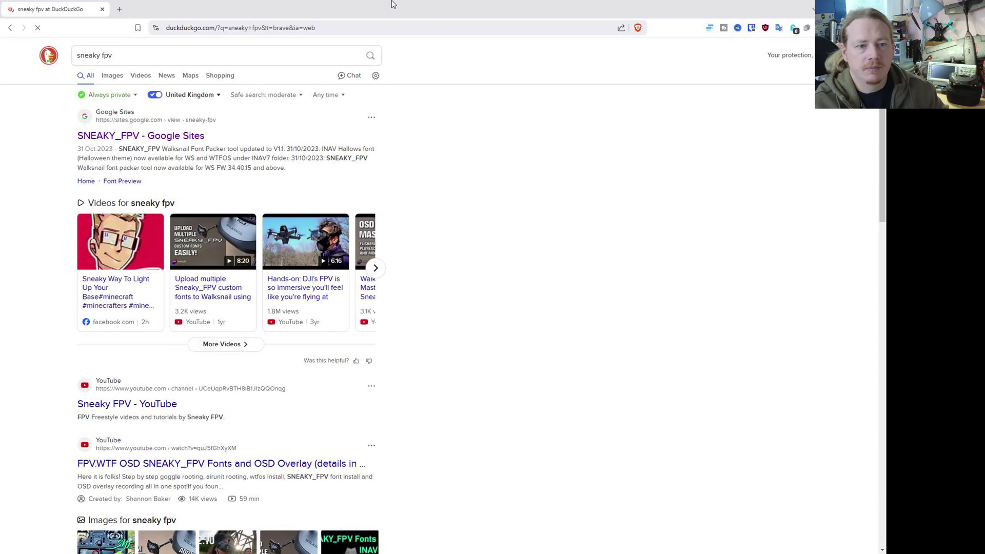
click(164, 144)
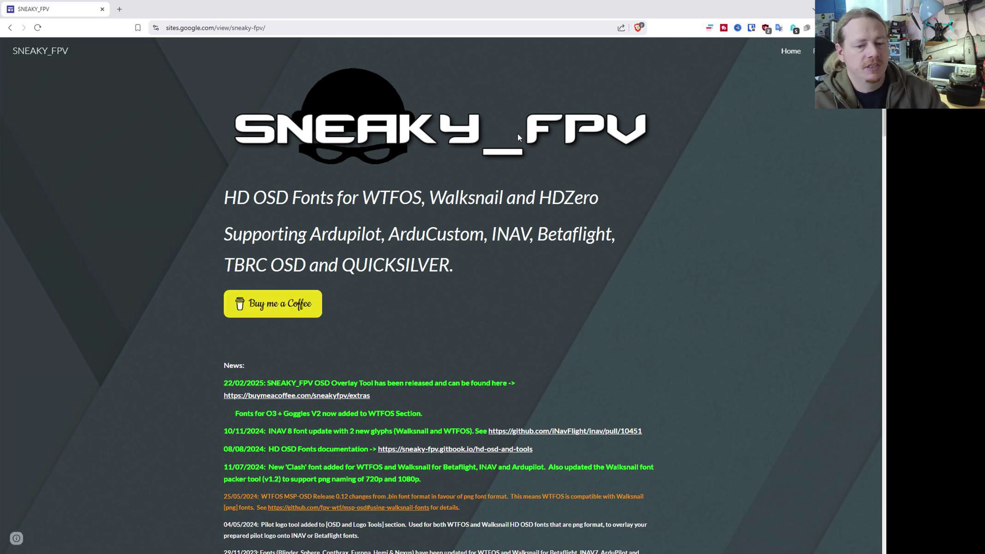
scroll(518, 133, down, 10)
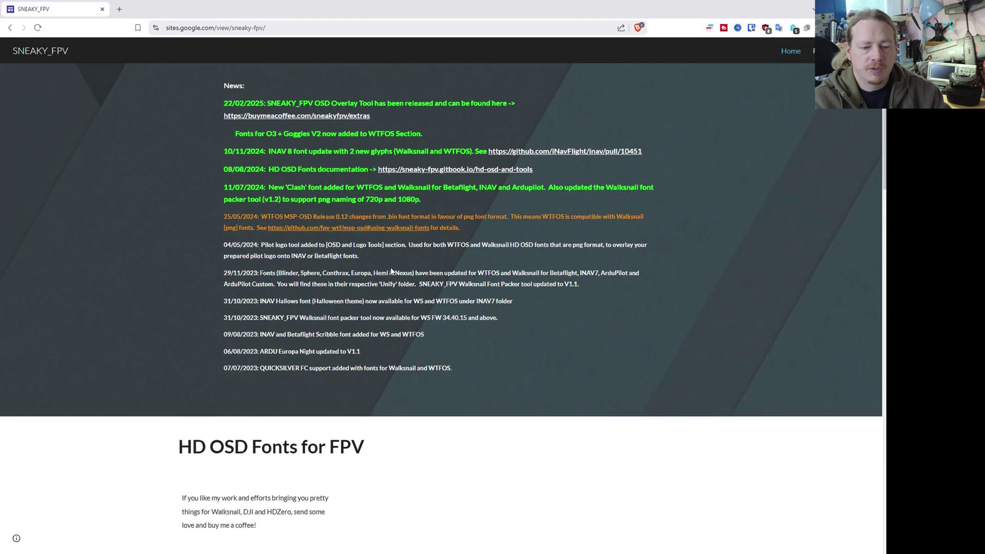
scroll(391, 272, down, 2)
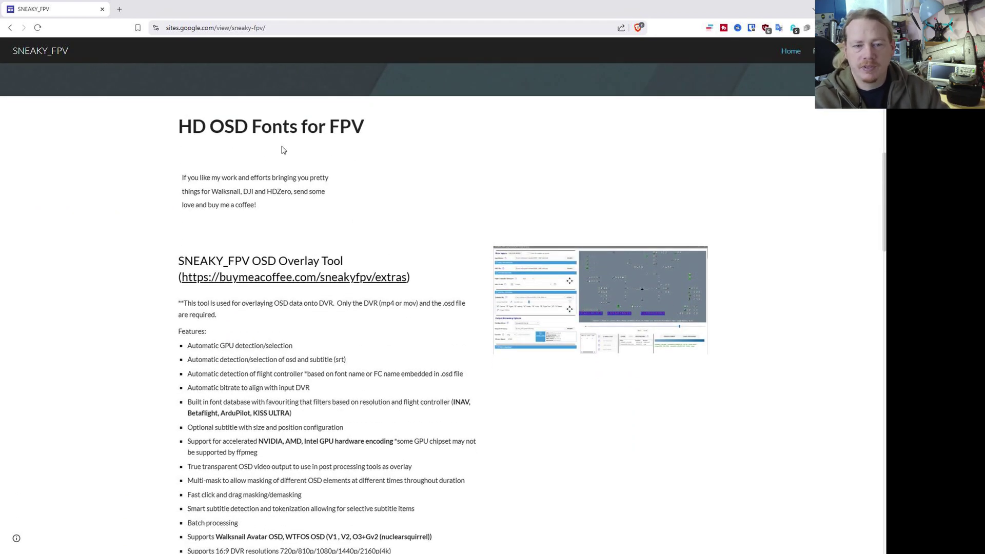
scroll(282, 149, down, 2)
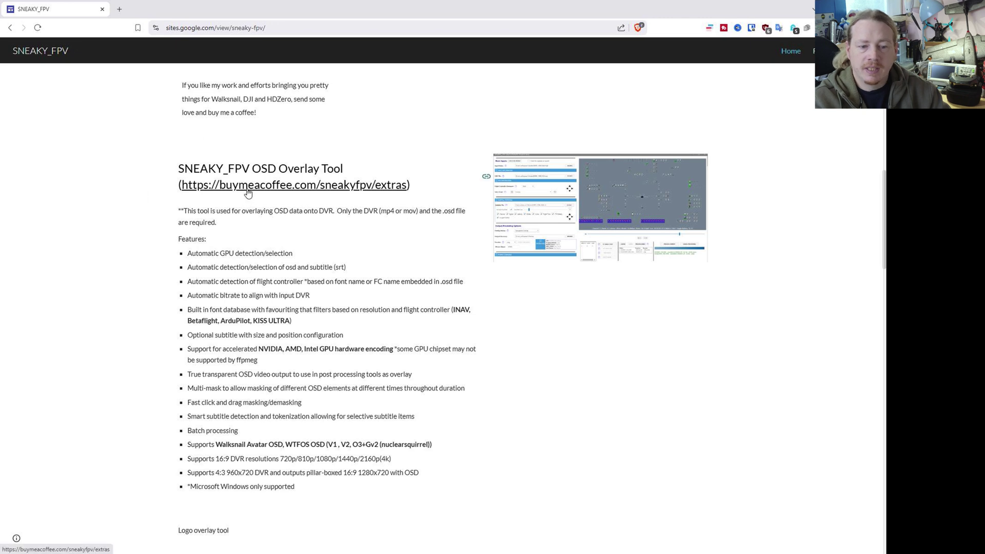
From the shop link, open the AU$15 SNEAKY_FPV OSD Overlay Tool FULL product.
click(250, 189)
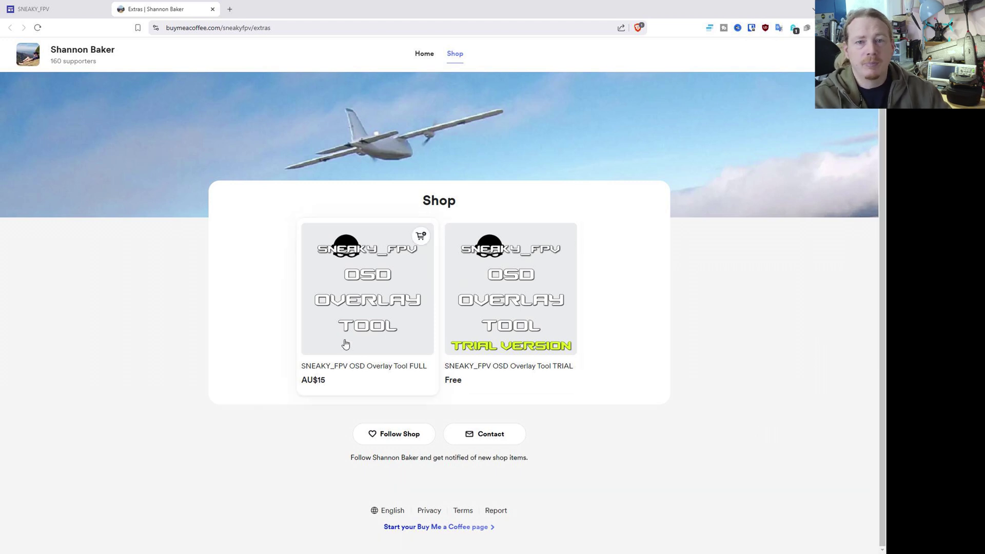
click(334, 310)
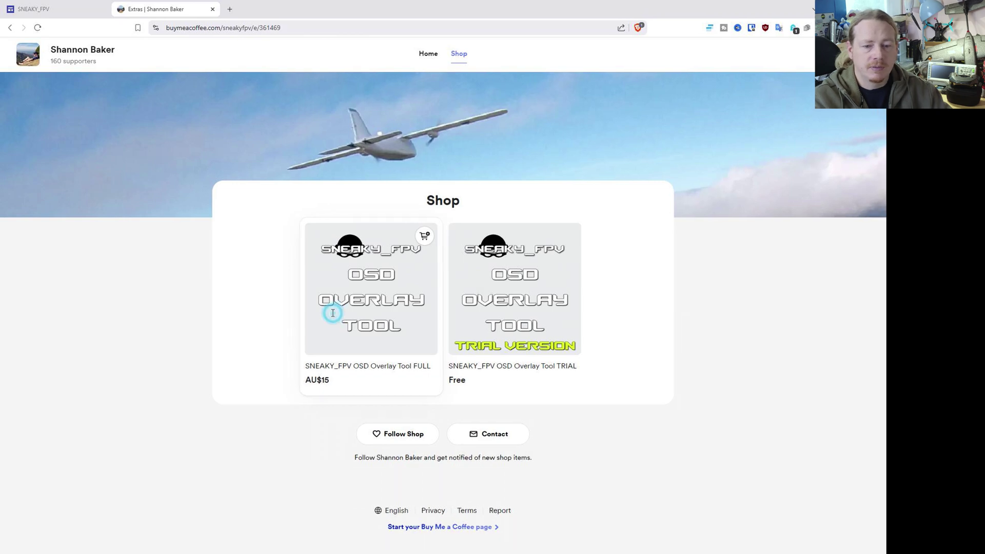
Add the FULL overlay tool to the cart, check out, and download 004542_SNEAKY_FPV_OSD_Overlay_v1.2.8.zip.
click(589, 374)
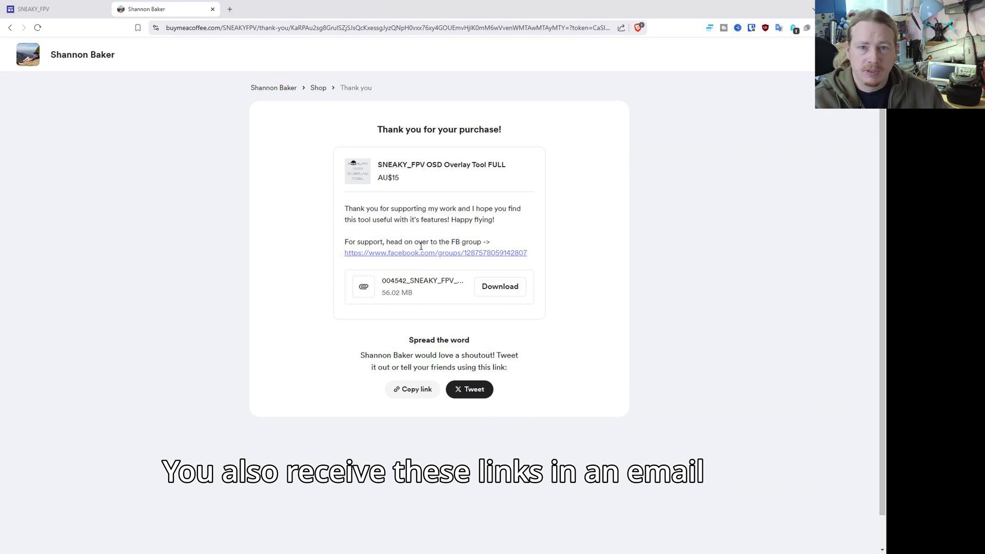
click(497, 286)
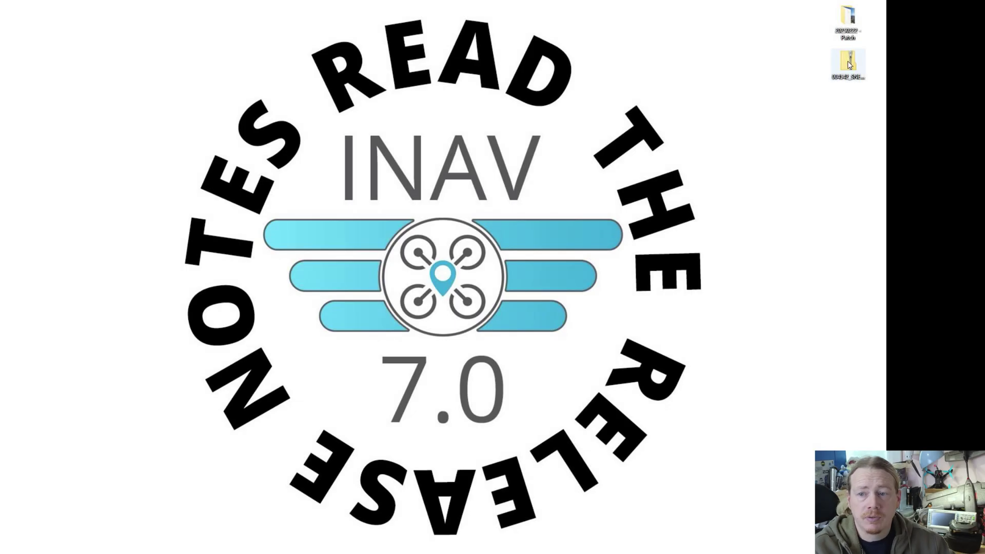
Open the downloaded zip and a second Explorer window, snapped right, at D:\Program Files.
double_click(849, 64)
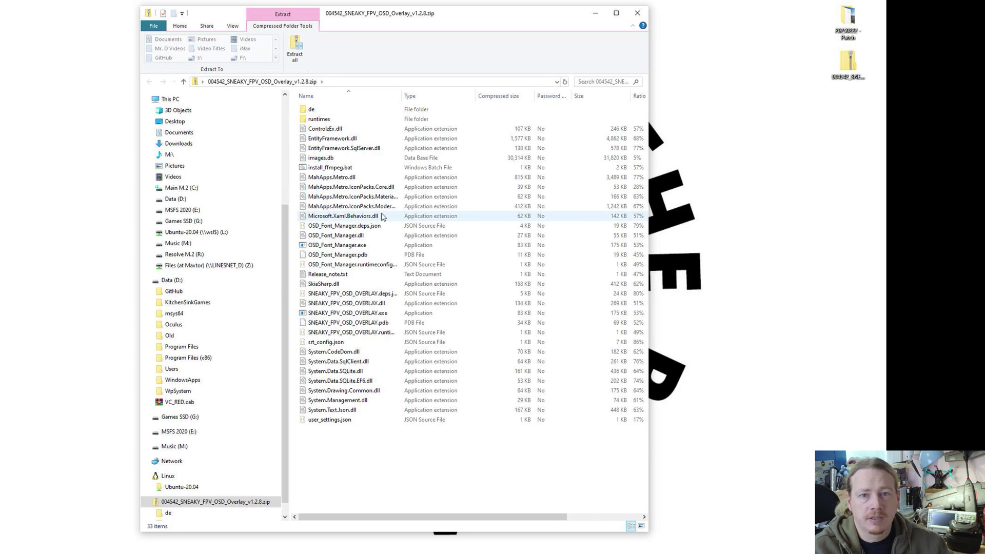
key(super+e)
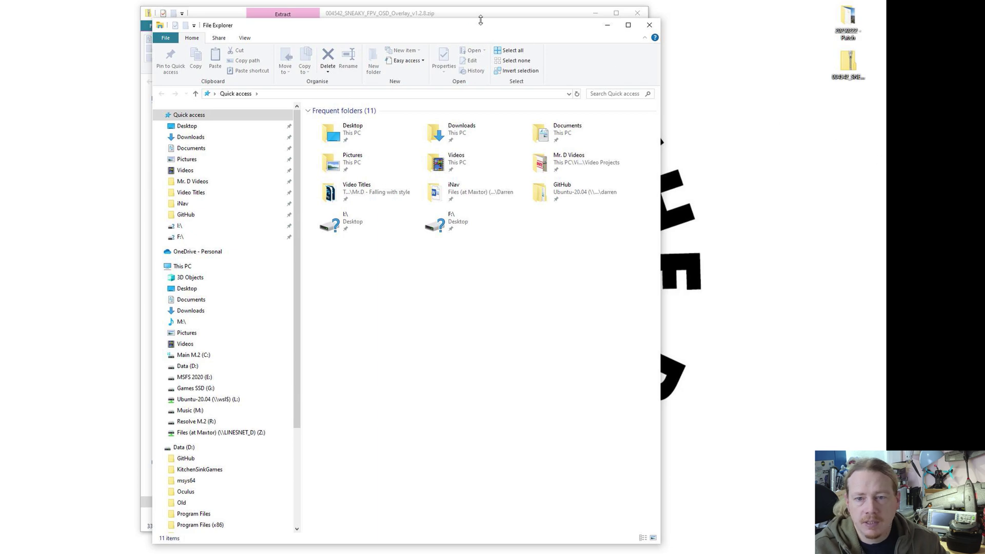
drag(475, 25, 885, 123)
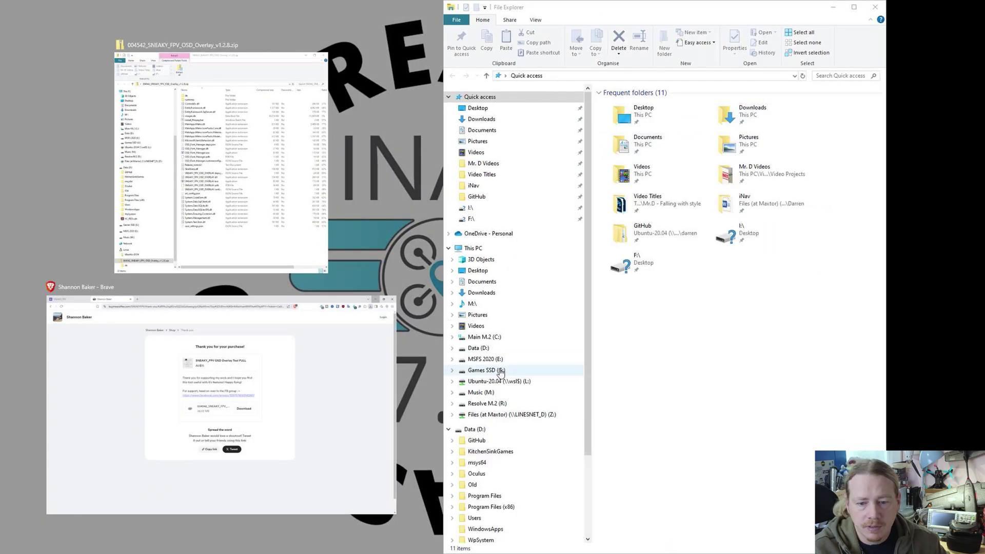
click(478, 348)
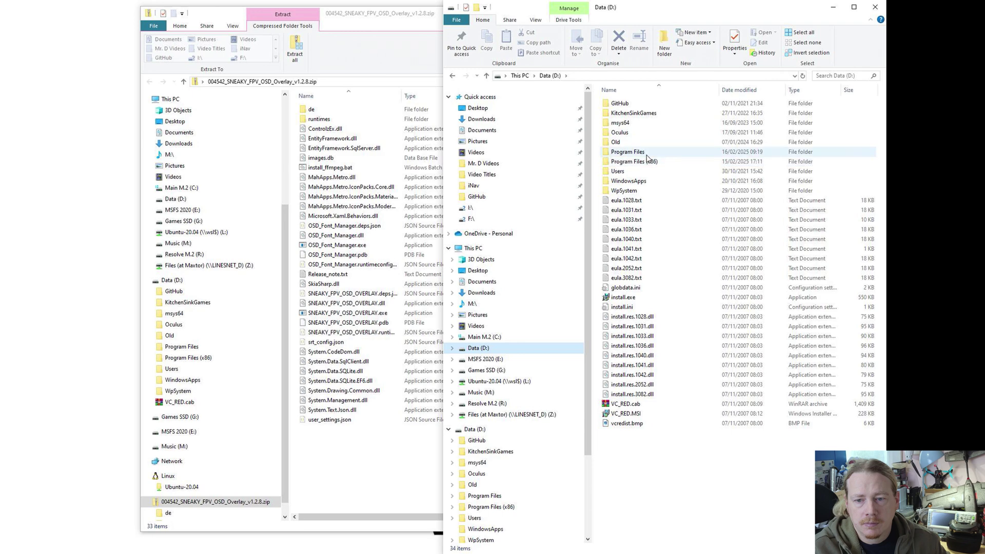
click(630, 152)
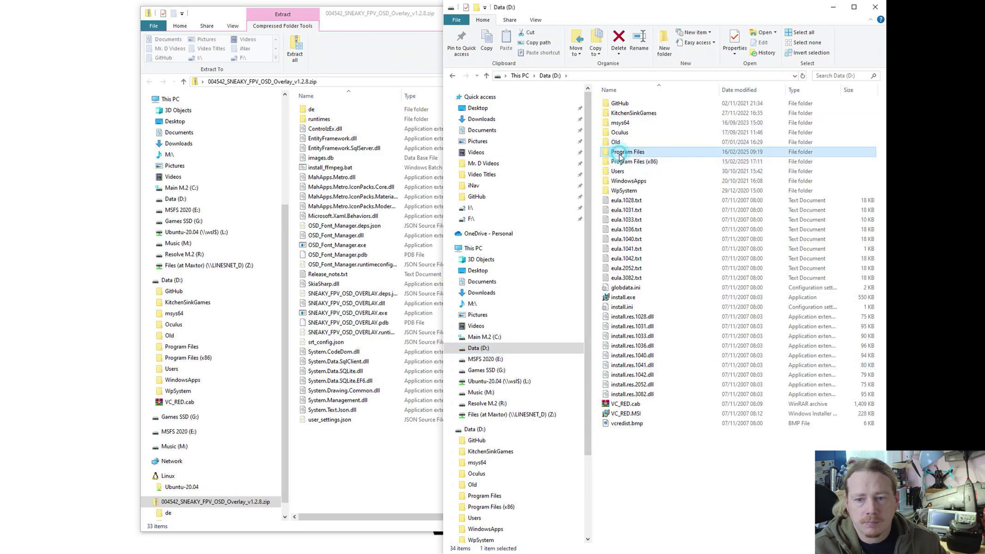
double_click(622, 152)
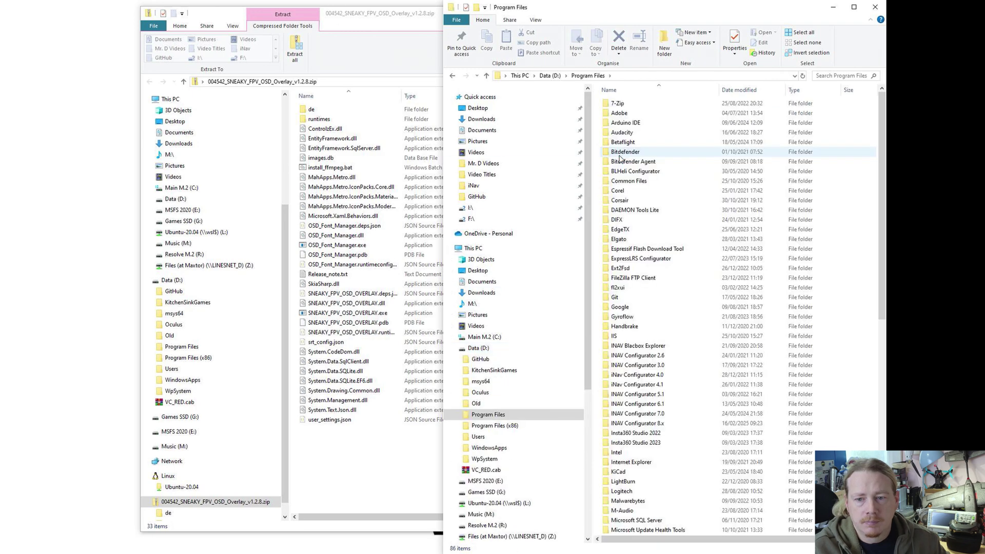
Create a new folder named 'SneakyFPV HD OSD Tool' inside D:\Program Files.
click(482, 415)
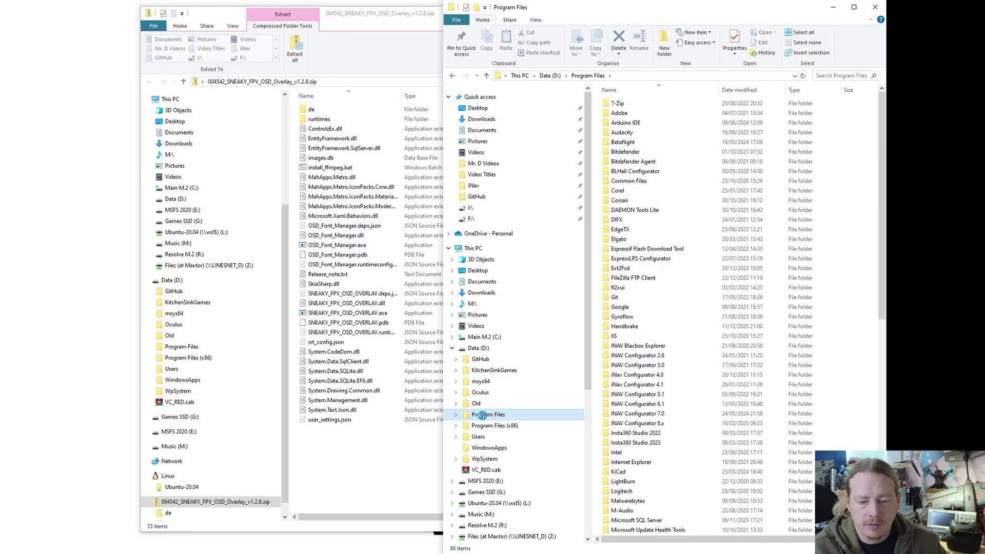
right_click(483, 415)
mouse_move(508, 395)
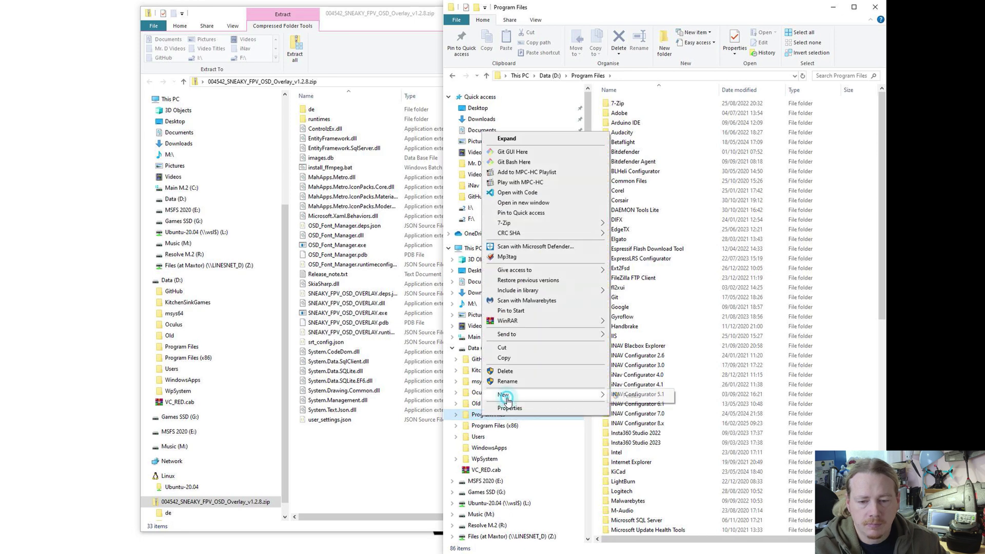
click(618, 397)
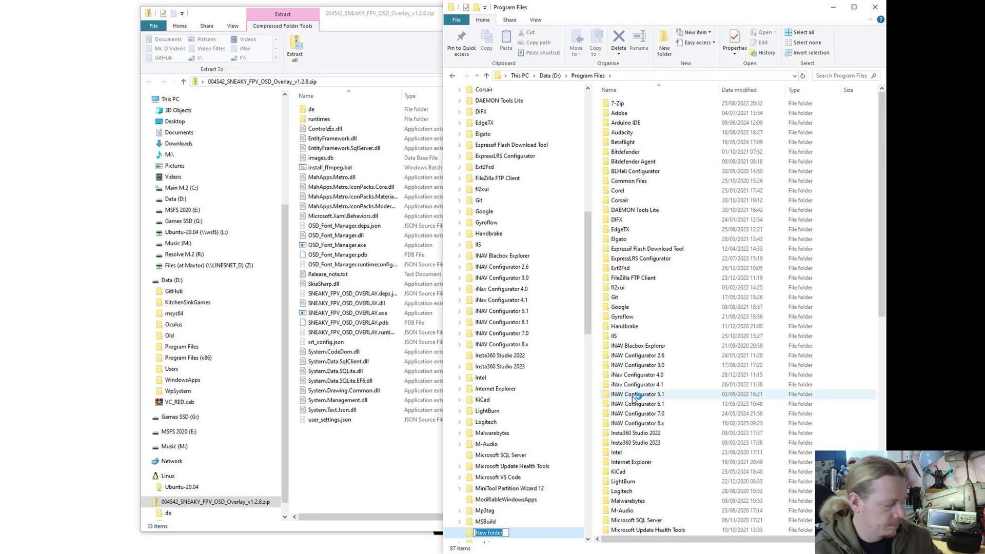
text(SneakyFPV HD OSD Tool)
key(Return)
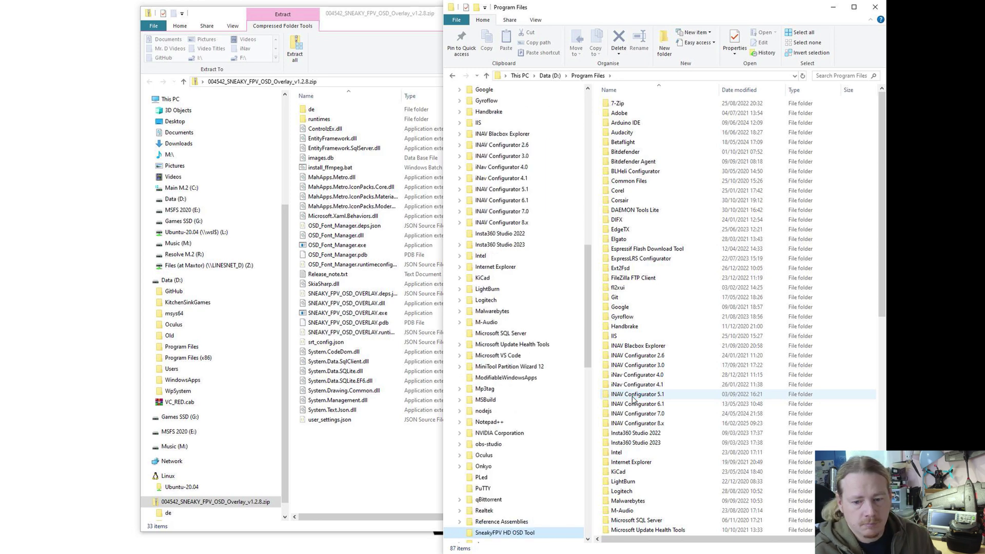
Copy all 33 zip files into the SneakyFPV HD OSD Tool folder, granting administrator permission.
click(342, 456)
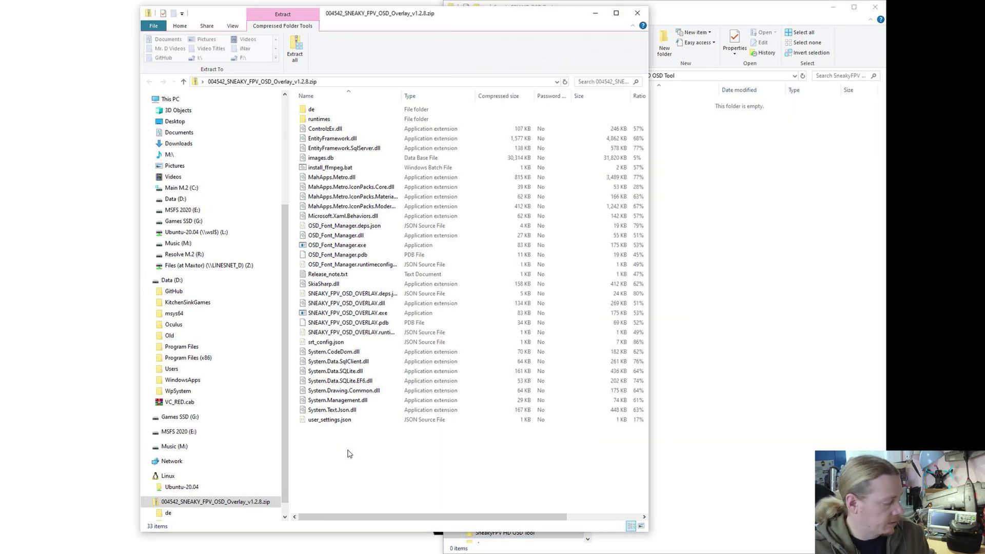
key(ctrl+a)
drag(336, 113, 823, 228)
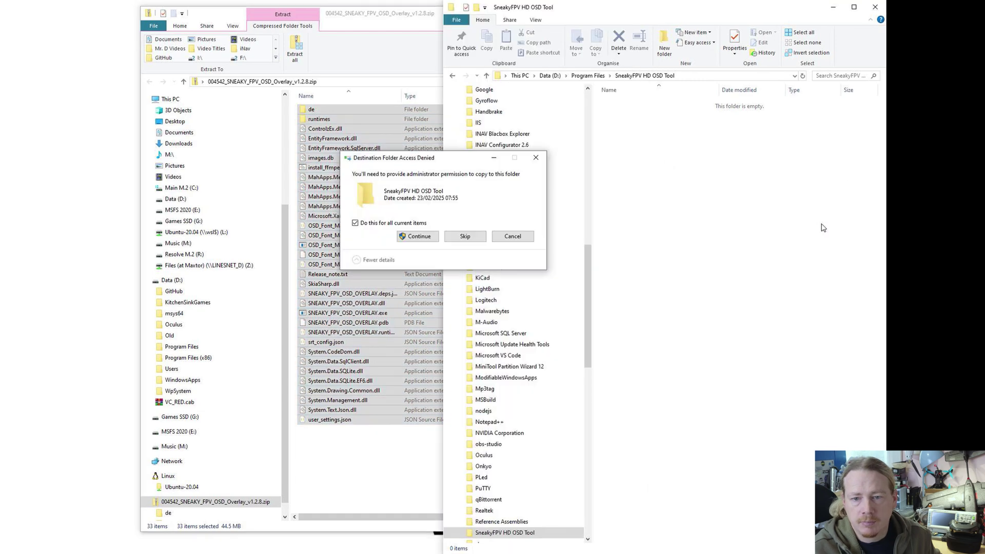
click(418, 236)
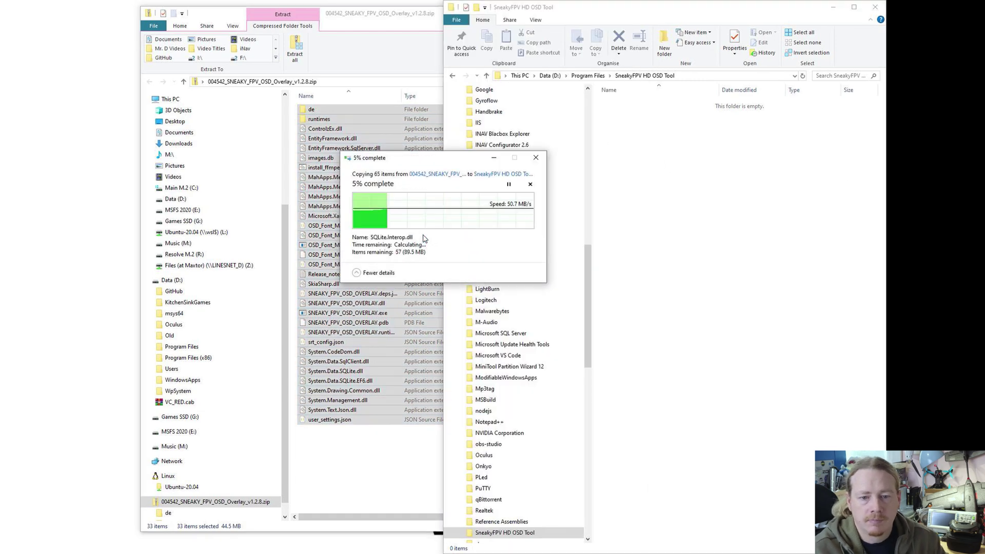
click(353, 40)
click(641, 10)
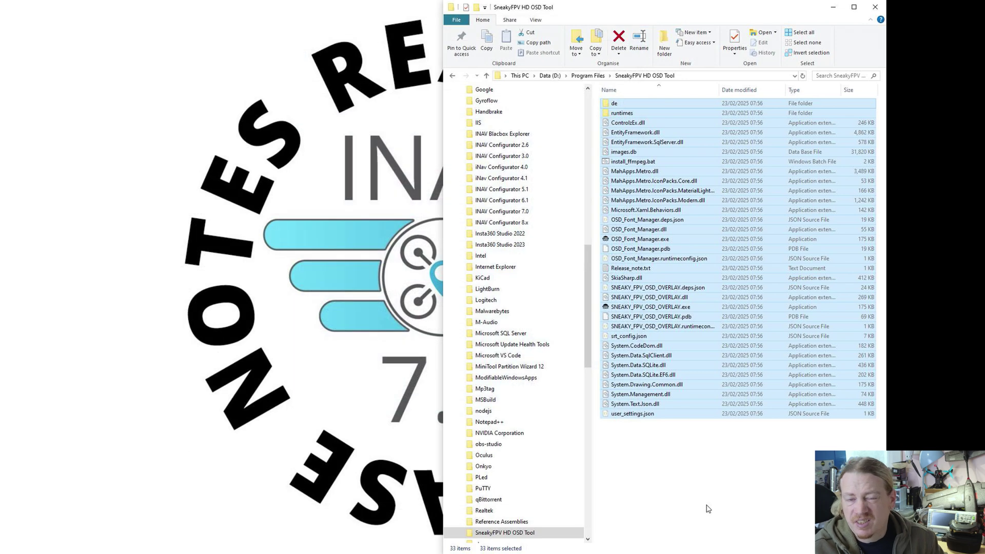
click(707, 505)
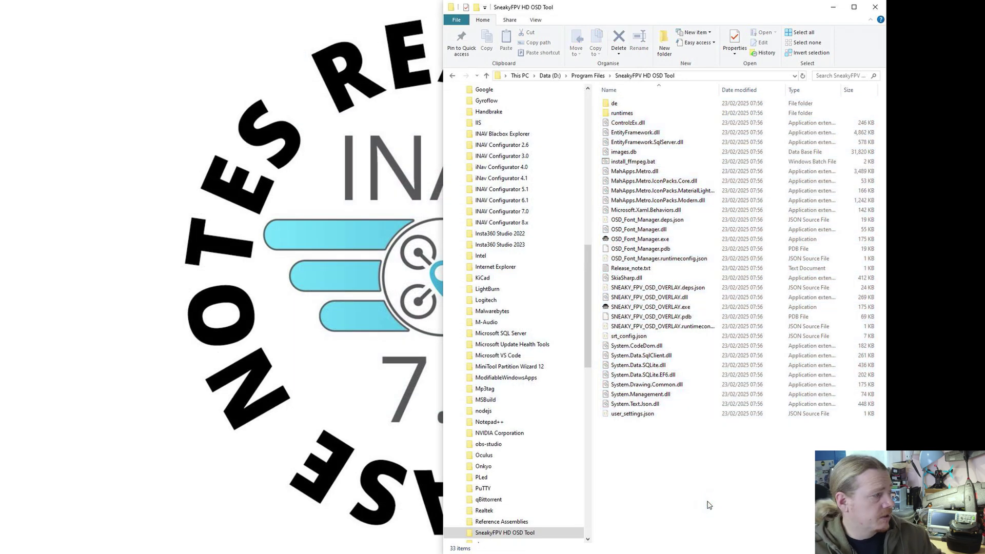
Launch SNEAKY_FPV_OSD_OVERLAY.exe and paste a shortcut to it on the desktop.
click(625, 308)
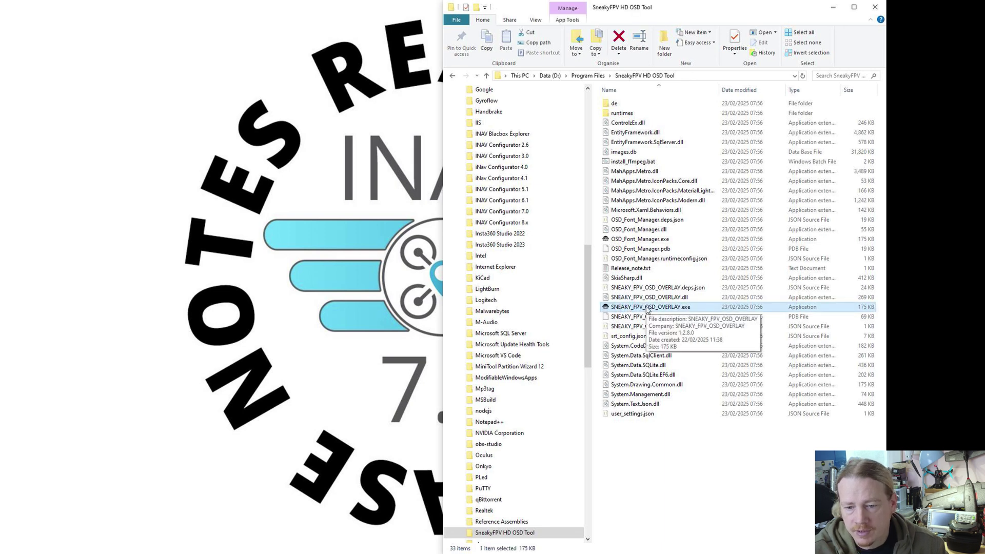
double_click(646, 308)
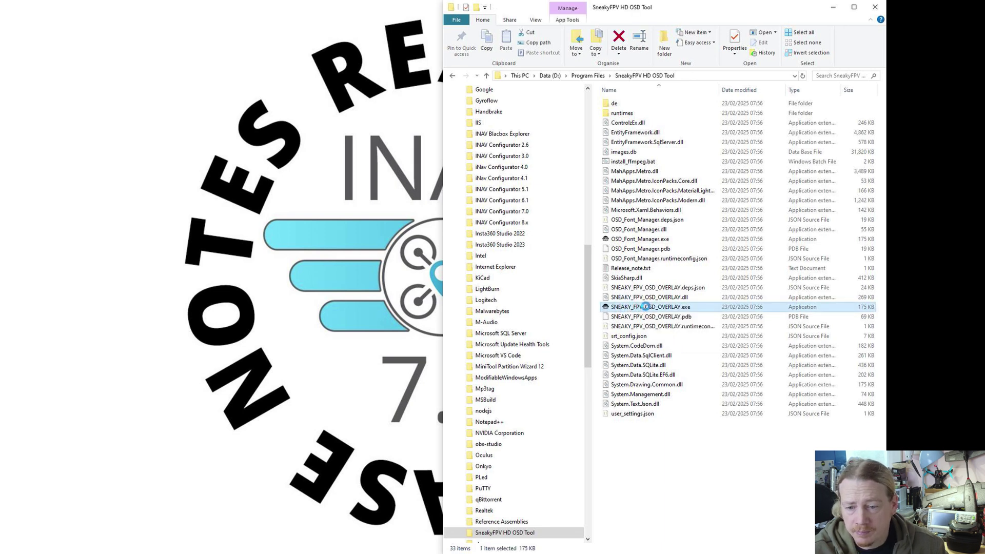
right_click(645, 307)
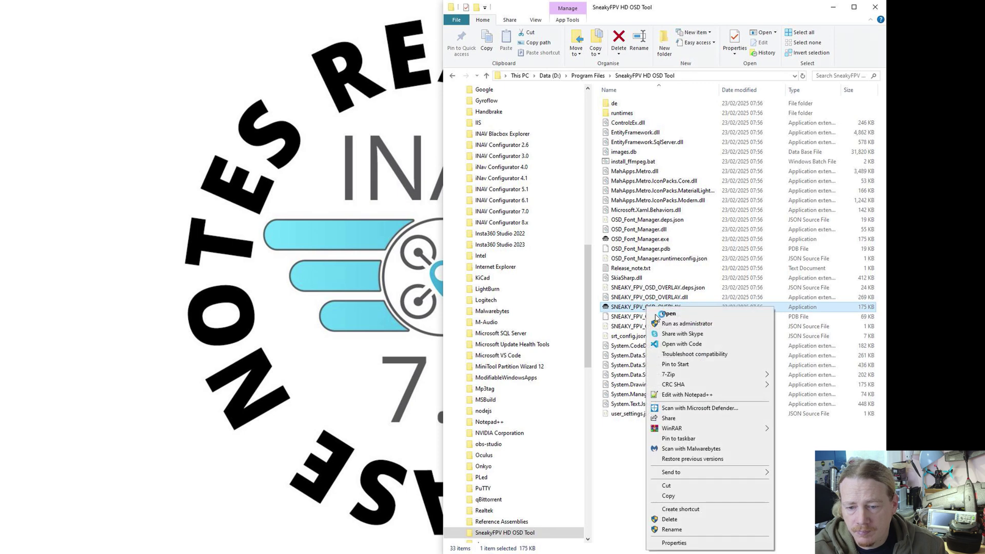
click(680, 496)
right_click(45, 34)
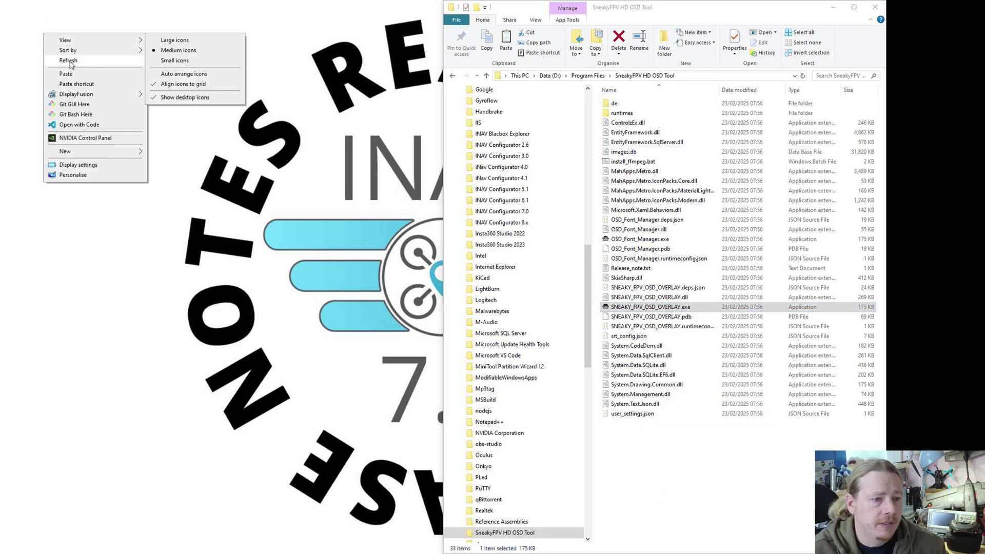
click(77, 84)
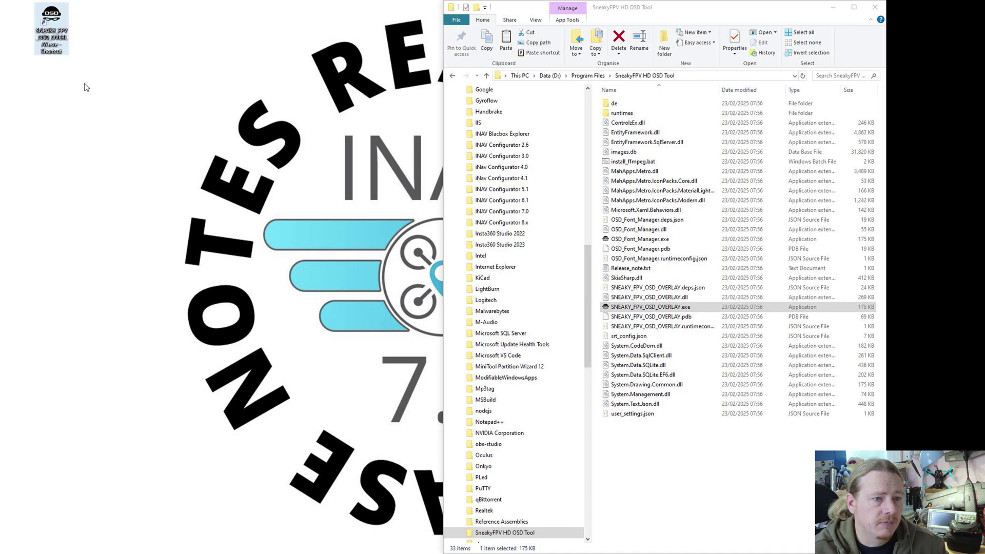
Rename the desktop shortcut to 'SNEAKY_FPV OSD OVERLAY', dropping the suffix and extension.
key(F2)
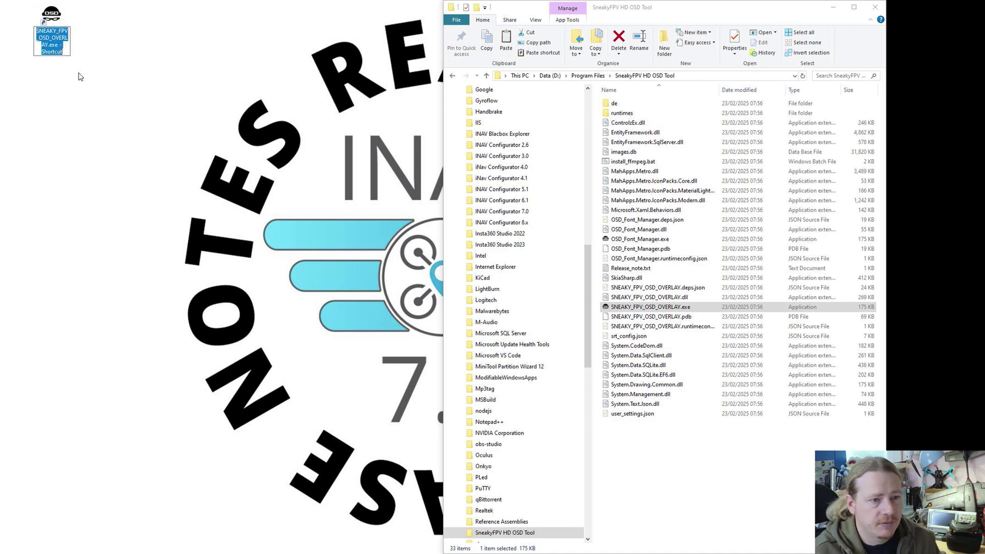
key(End)
key(BackSpace)
key(BackSpace)
key(BackSpace)
key(BackSpace)
key(BackSpace)
key(BackSpace)
key(BackSpace)
key(BackSpace)
key(BackSpace)
key(BackSpace)
key(BackSpace)
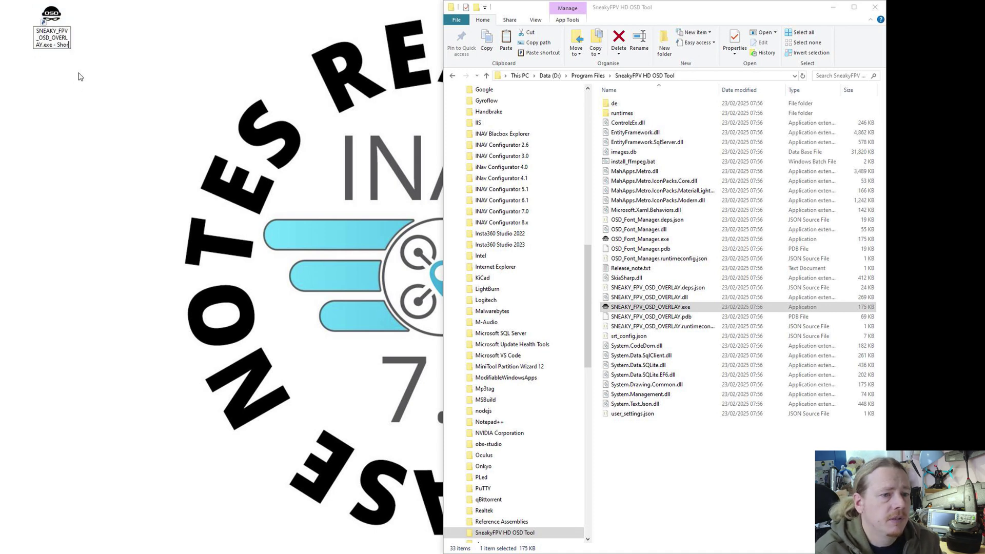
key(BackSpace)
key(BackSpace)
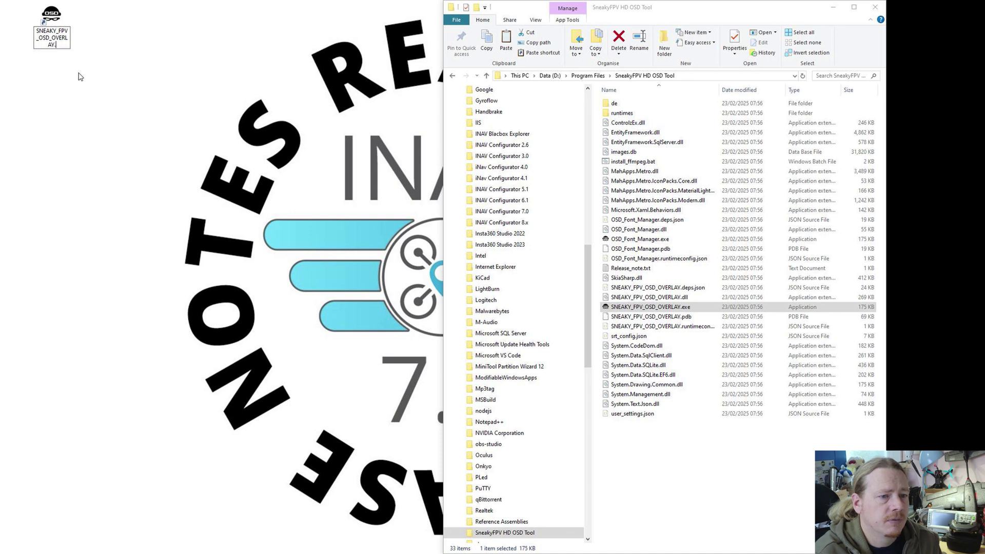
key(BackSpace)
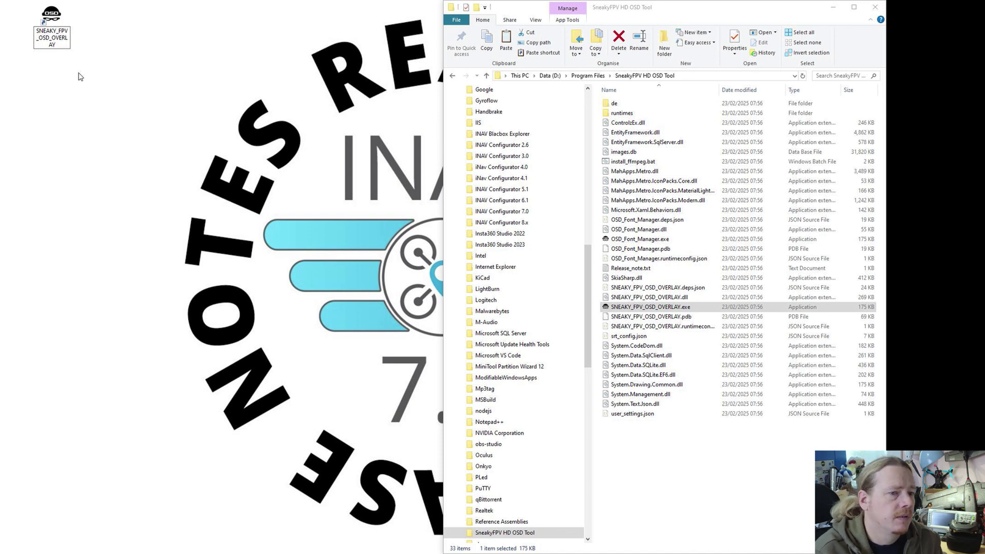
key(BackSpace)
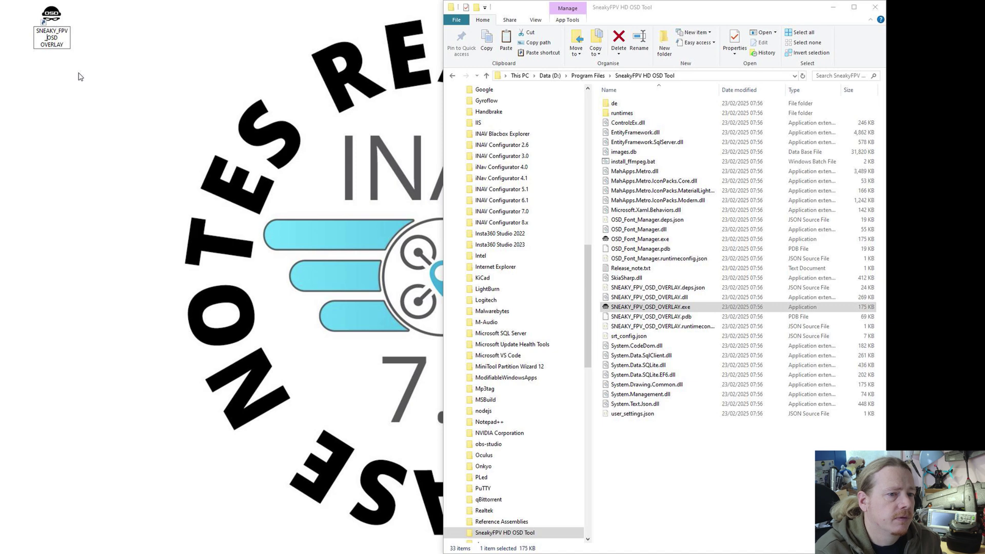
key(BackSpace)
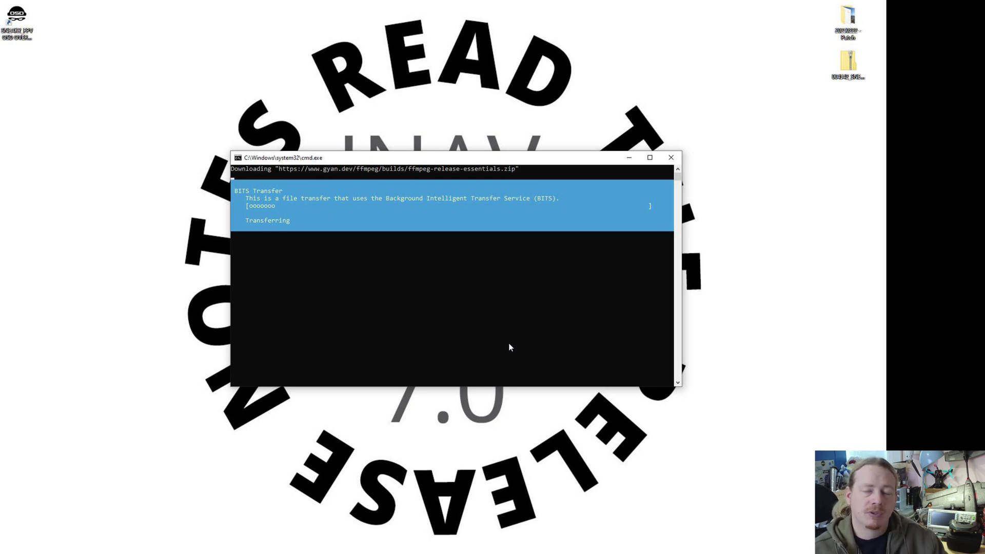
Open the Security tab in the SneakyFPV HD OSD Tool folder's Properties in D:\Program Files.
key(super+e)
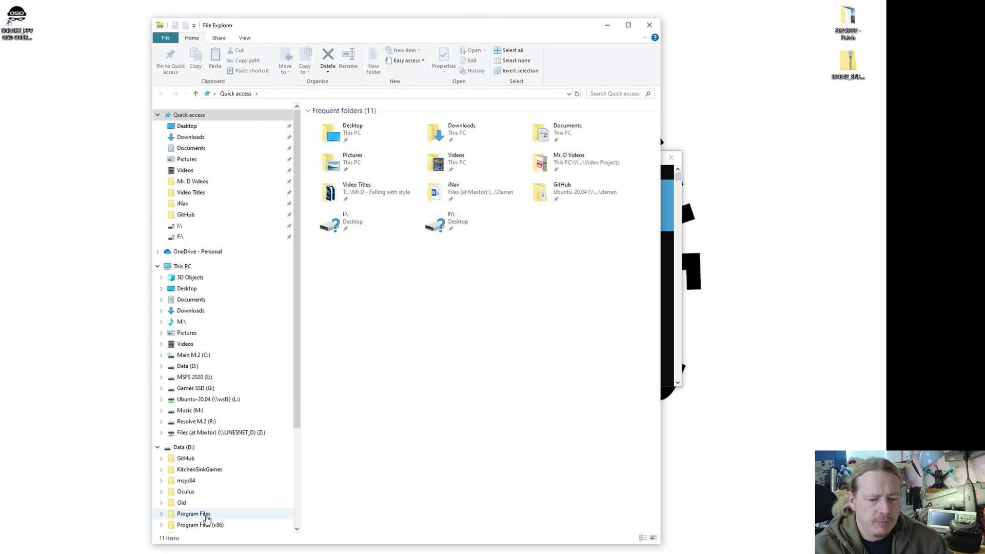
click(193, 513)
scroll(411, 408, down, 10)
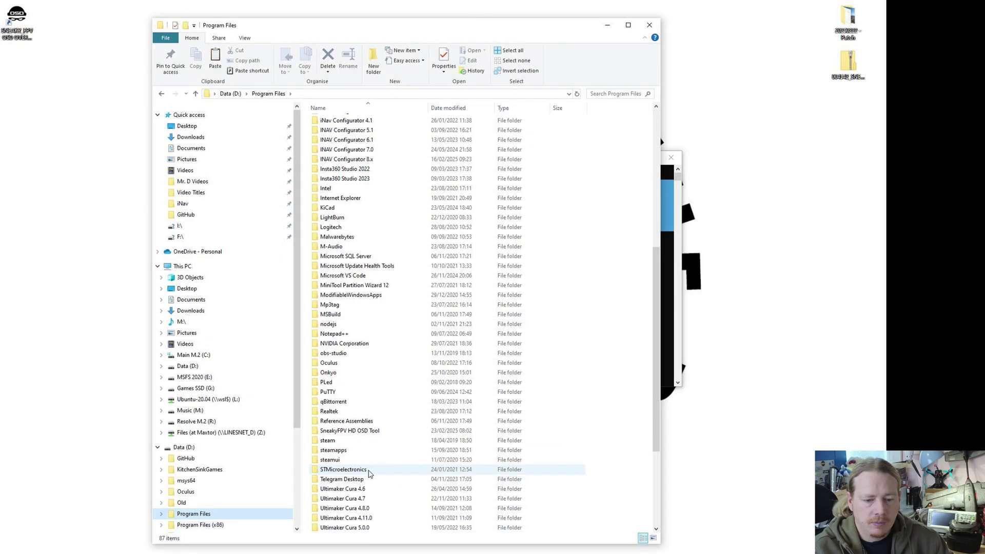
click(342, 401)
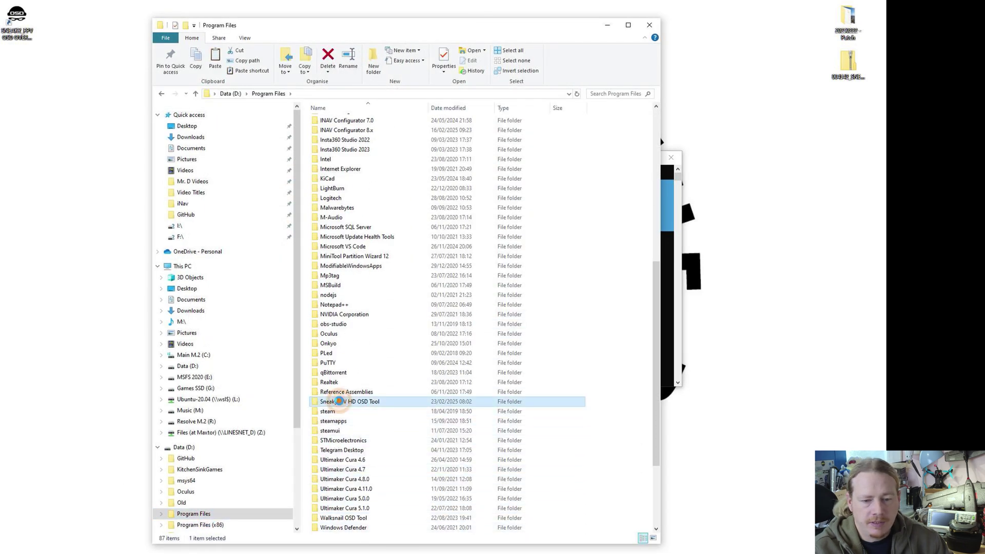
right_click(357, 402)
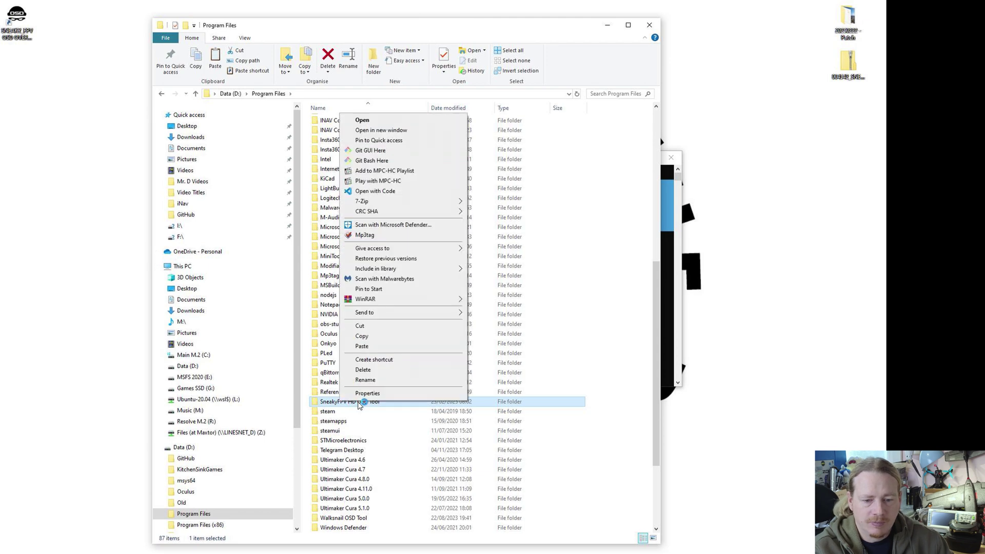
click(367, 396)
drag(430, 339, 441, 215)
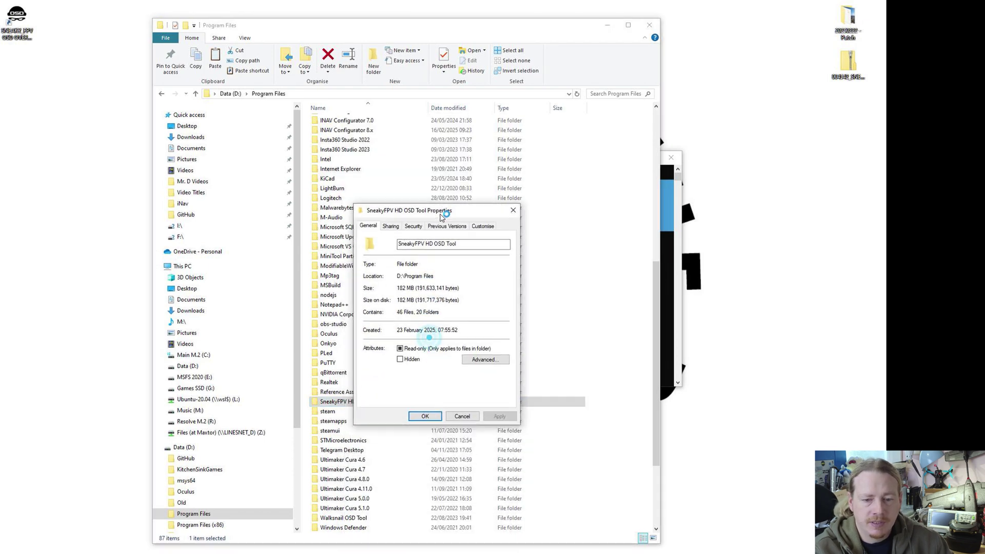
click(413, 226)
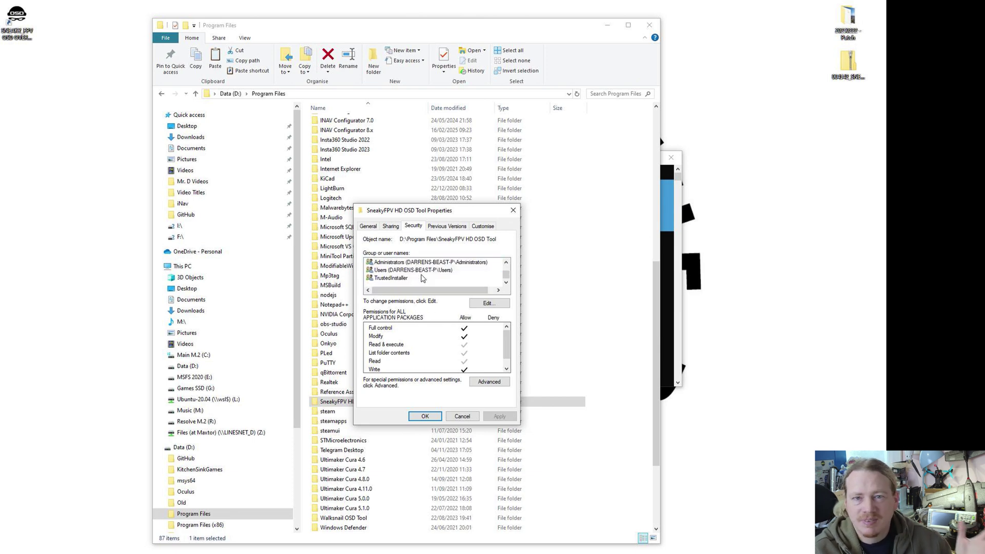
Allow Full control for CREATOR OWNER, review the other accounts, and confirm with OK twice.
scroll(423, 280, down, 1)
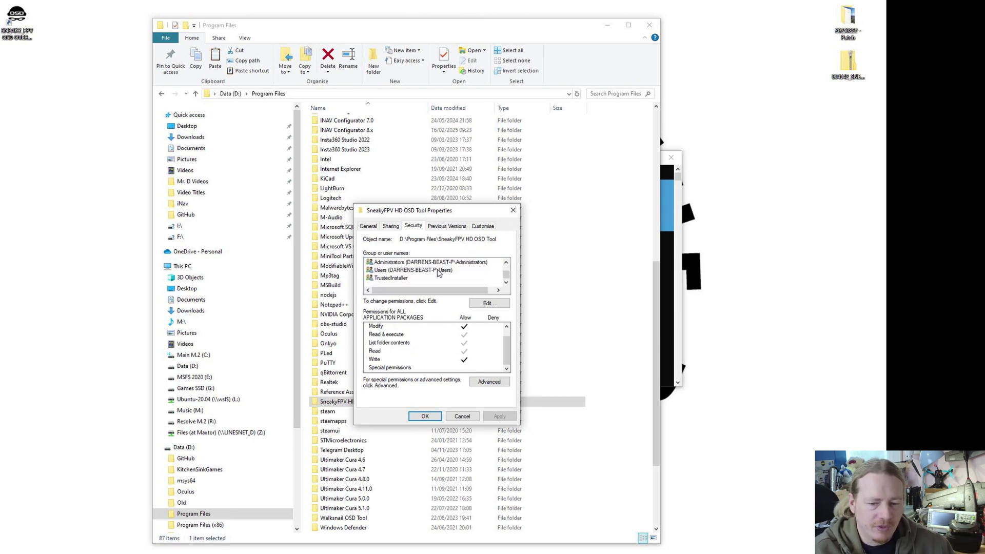
click(489, 305)
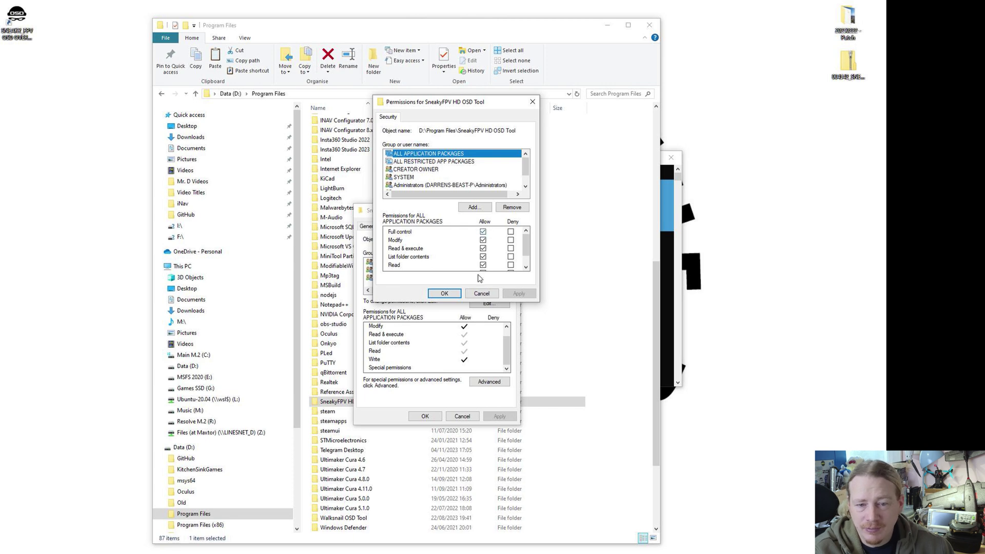
click(404, 169)
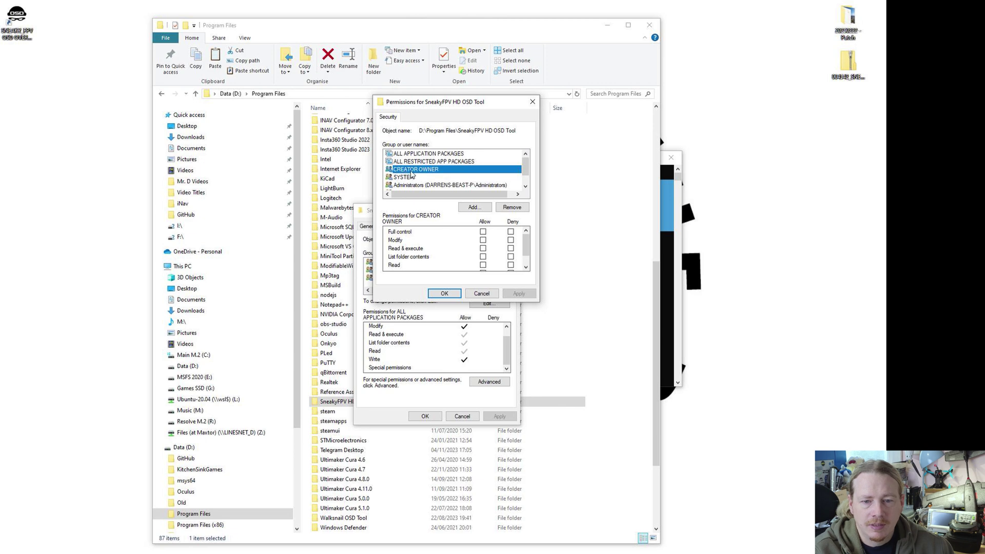
click(483, 231)
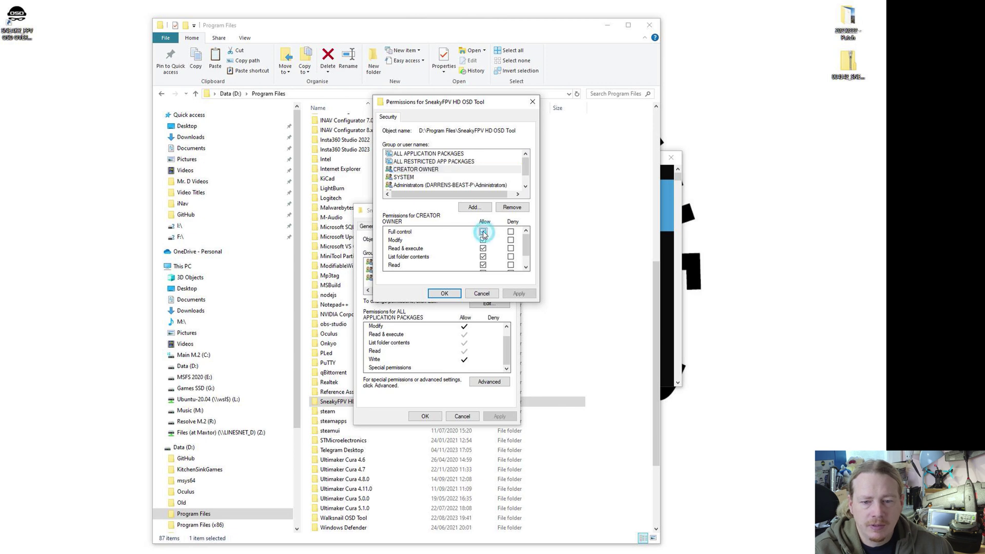
click(396, 178)
click(402, 186)
scroll(425, 176, down, 1)
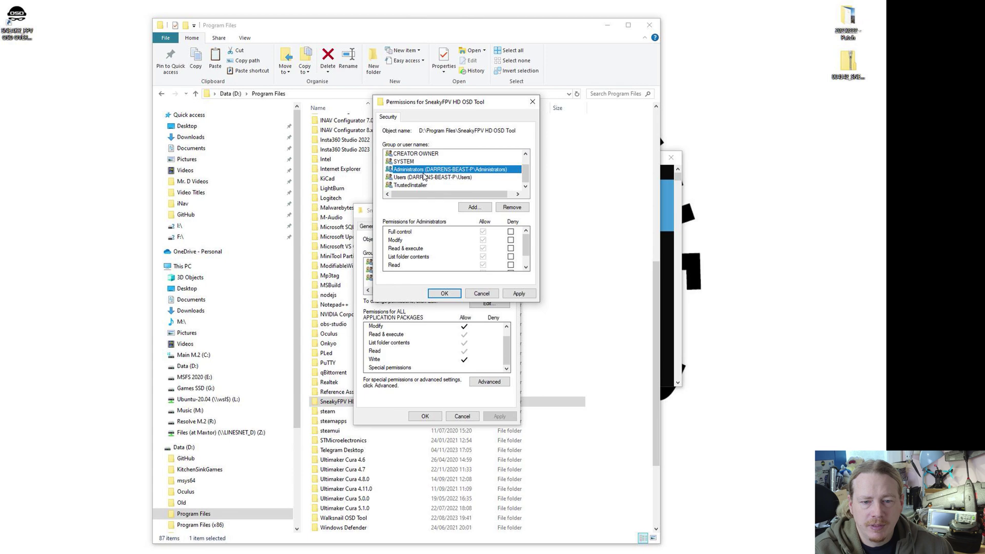
click(410, 177)
click(413, 186)
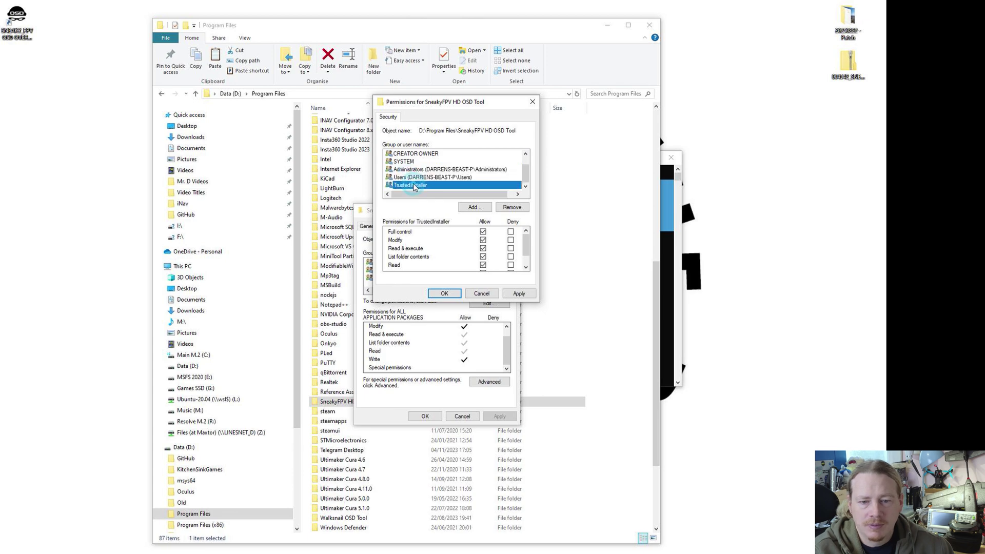
click(444, 293)
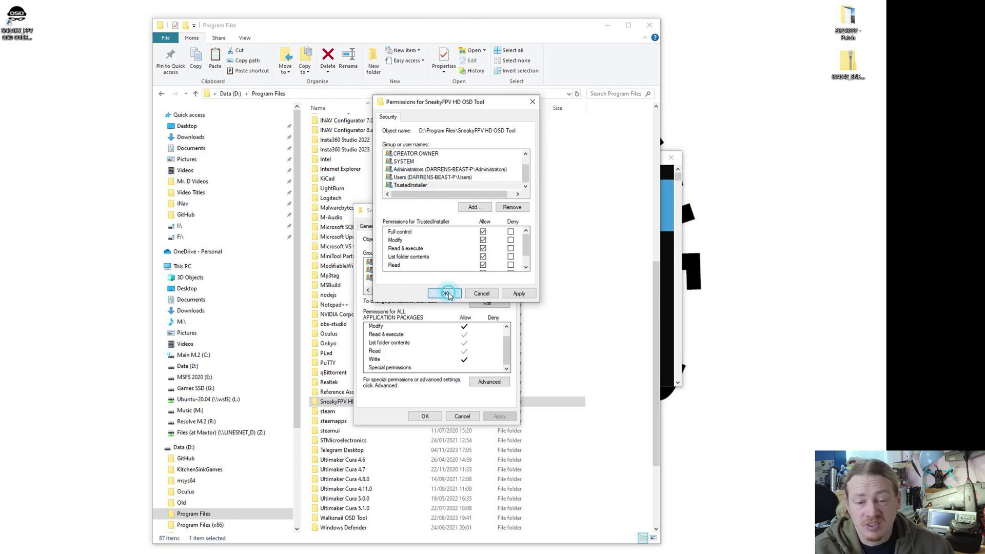
click(428, 417)
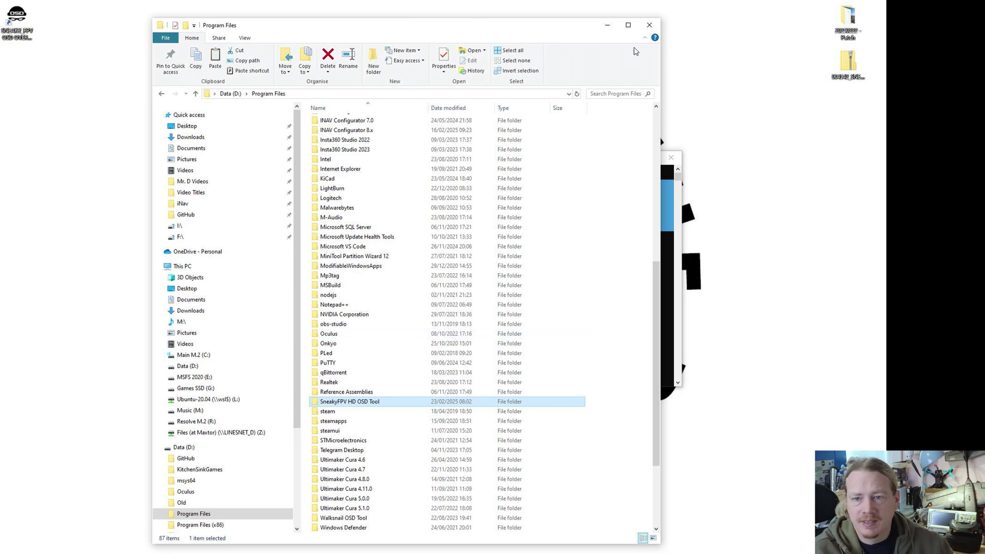
Close File Explorer and acknowledge the 'FFmpeg installation completed!' success message.
click(649, 25)
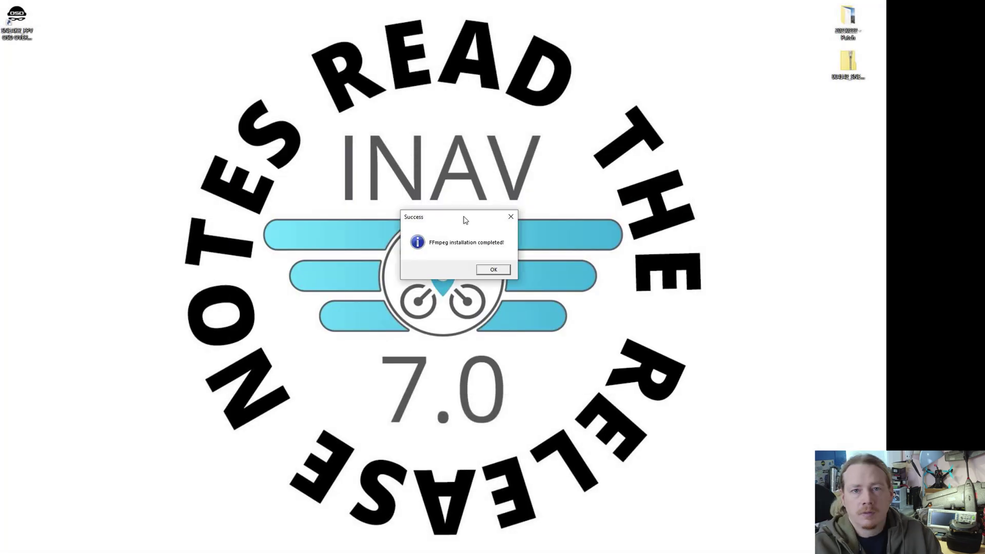
click(493, 271)
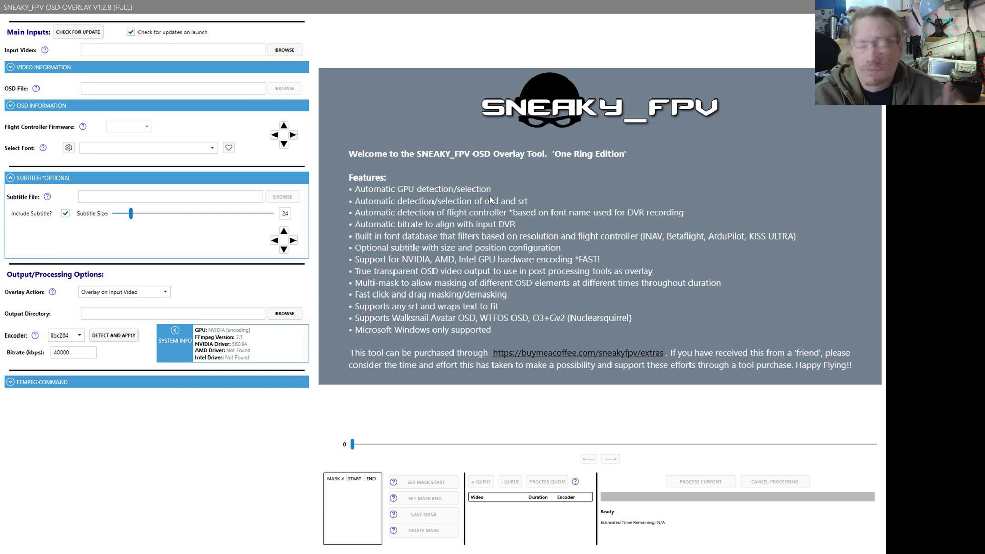
Browse to the 20250222 - Patch folder and load AvatarG0052.mp4 as the input video.
click(279, 53)
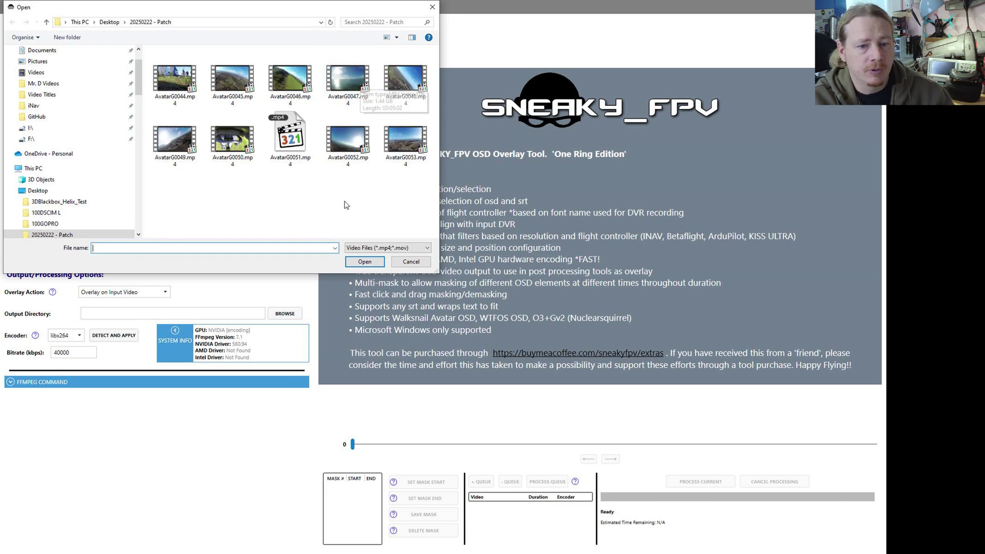
click(339, 146)
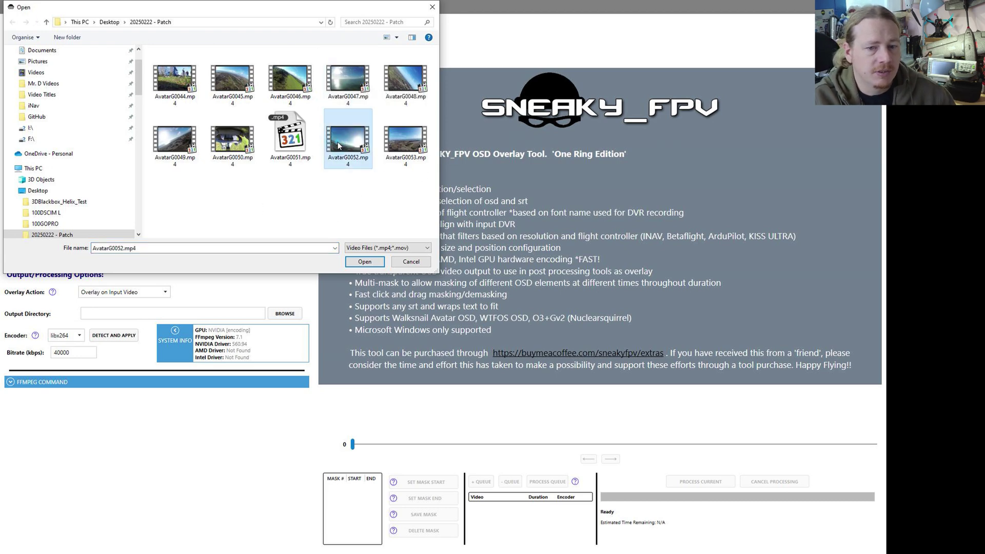
click(365, 262)
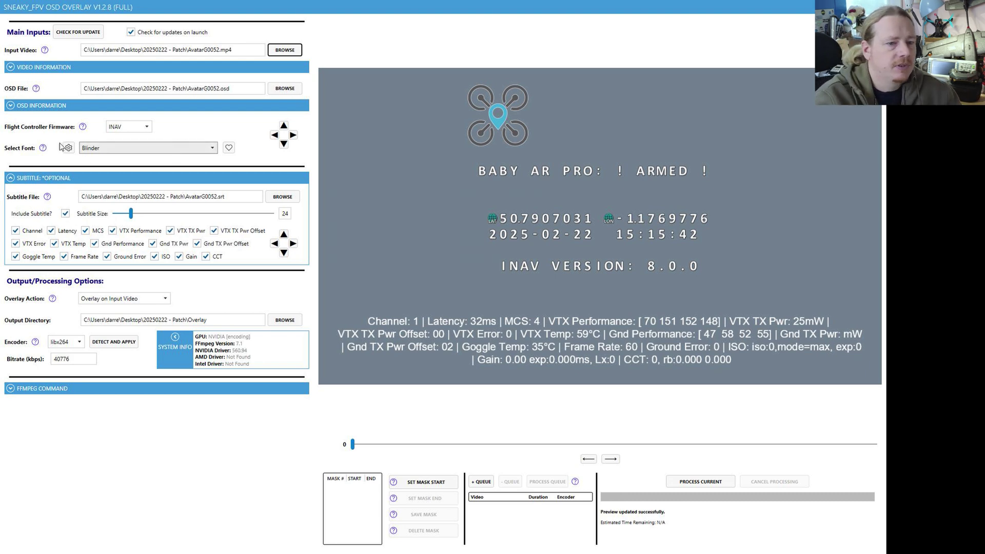
click(177, 147)
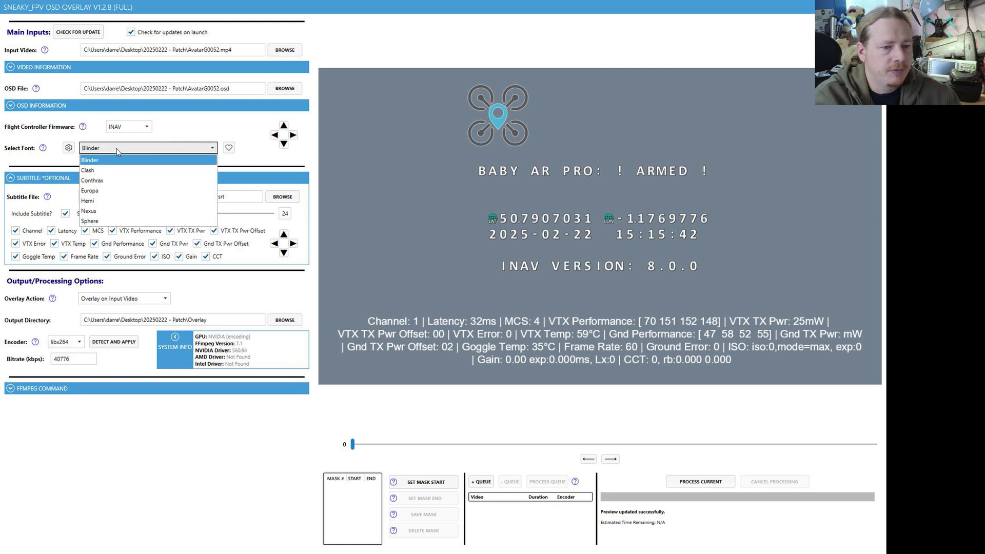
click(95, 191)
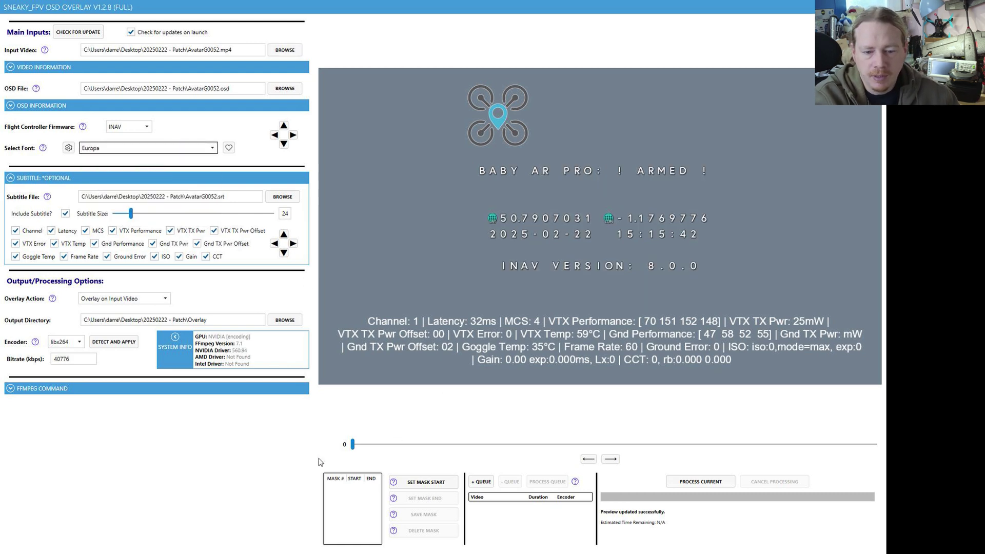
drag(353, 445, 376, 450)
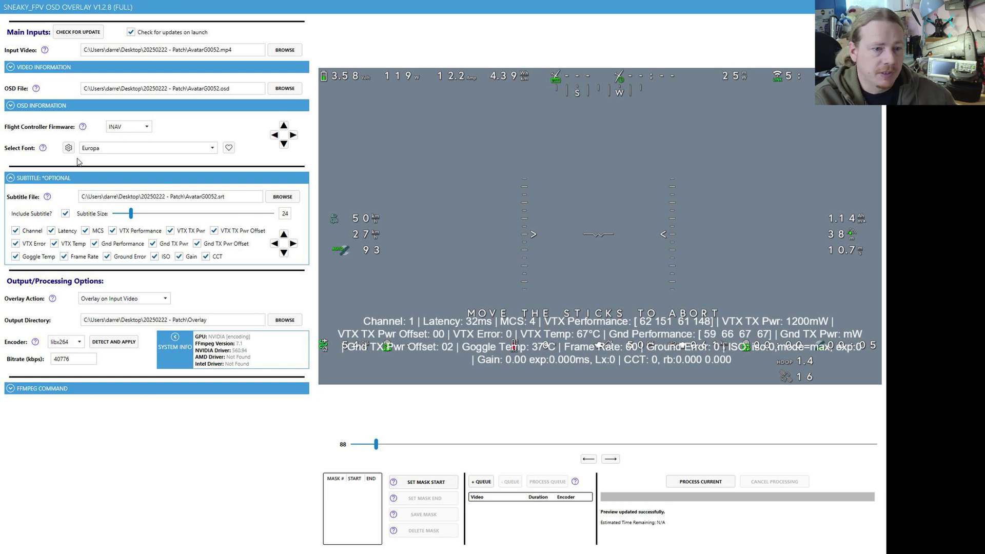
click(113, 149)
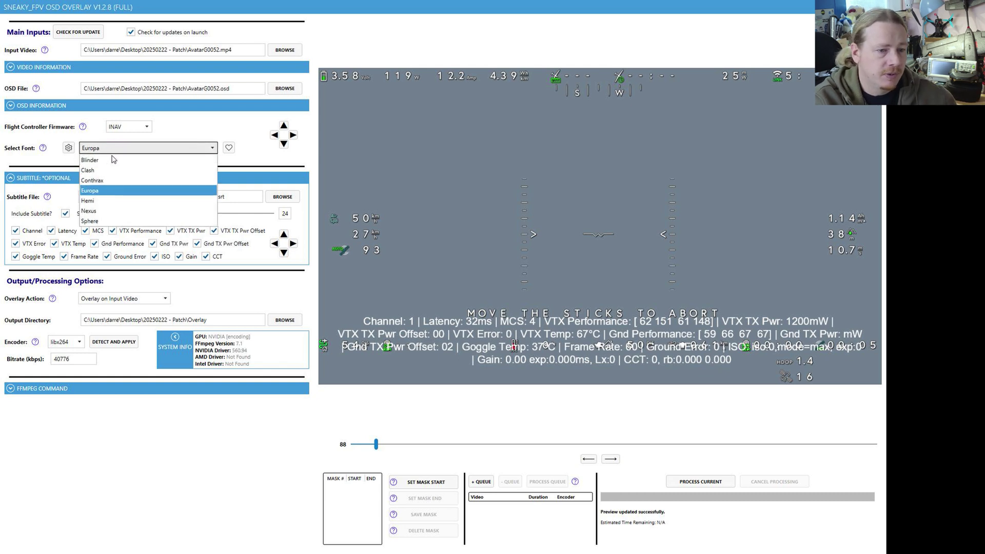
click(190, 135)
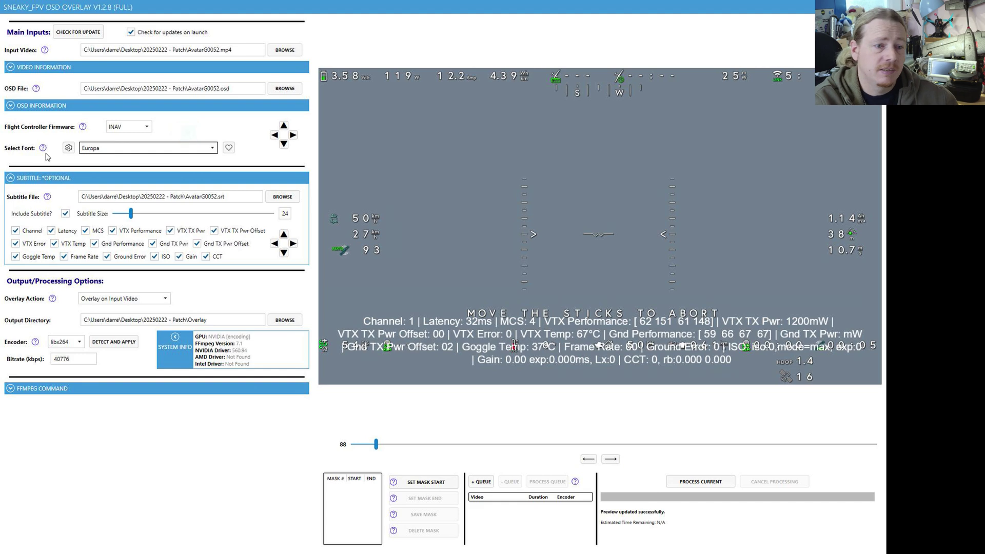
Open the OSD Font Library Manager, then move, enlarge and scroll it to view all installed fonts.
click(69, 148)
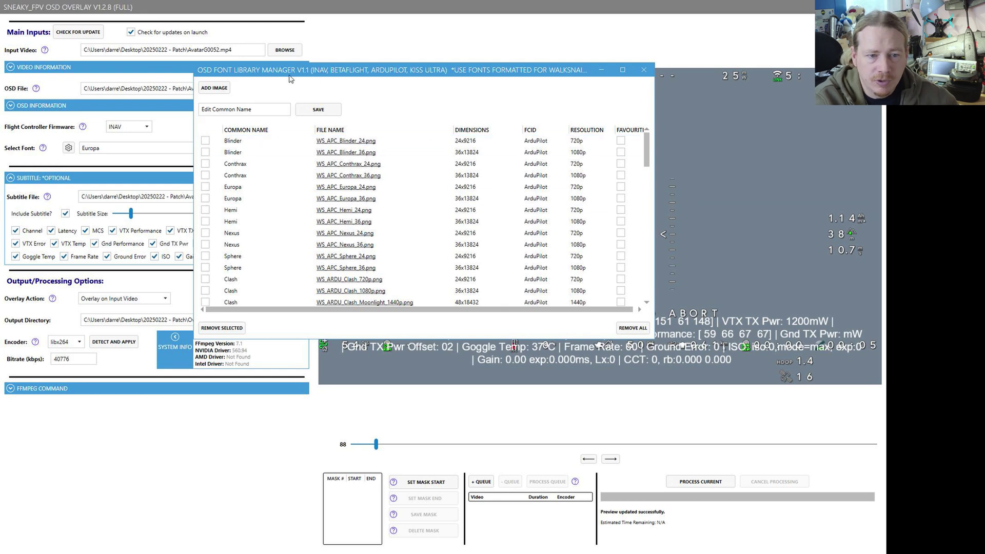
drag(375, 77, 313, 45)
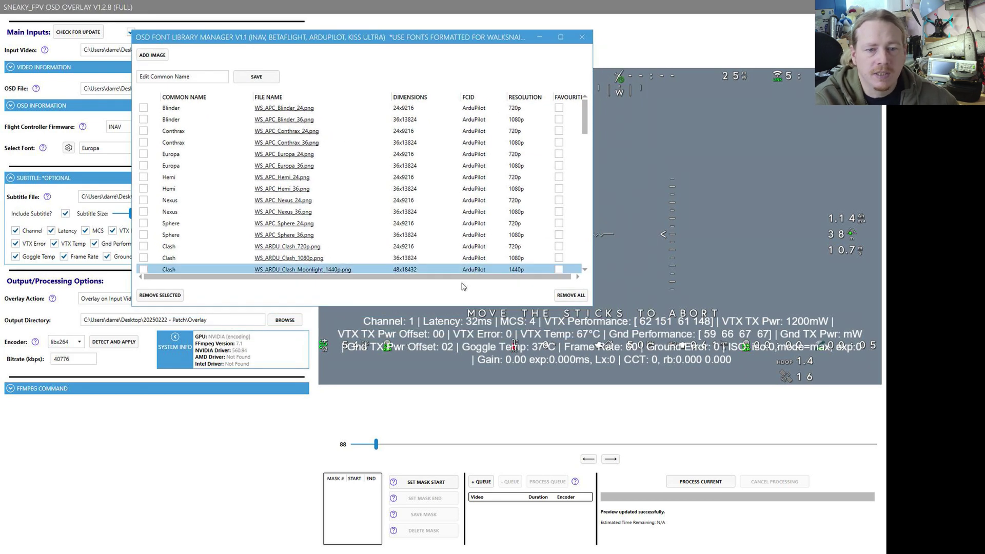
drag(590, 305, 794, 512)
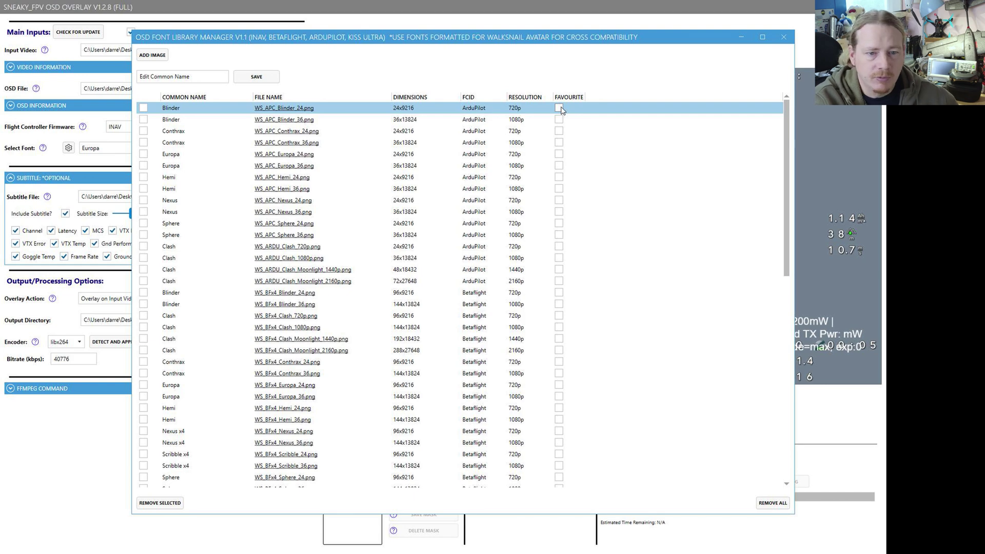
scroll(438, 225, down, 8)
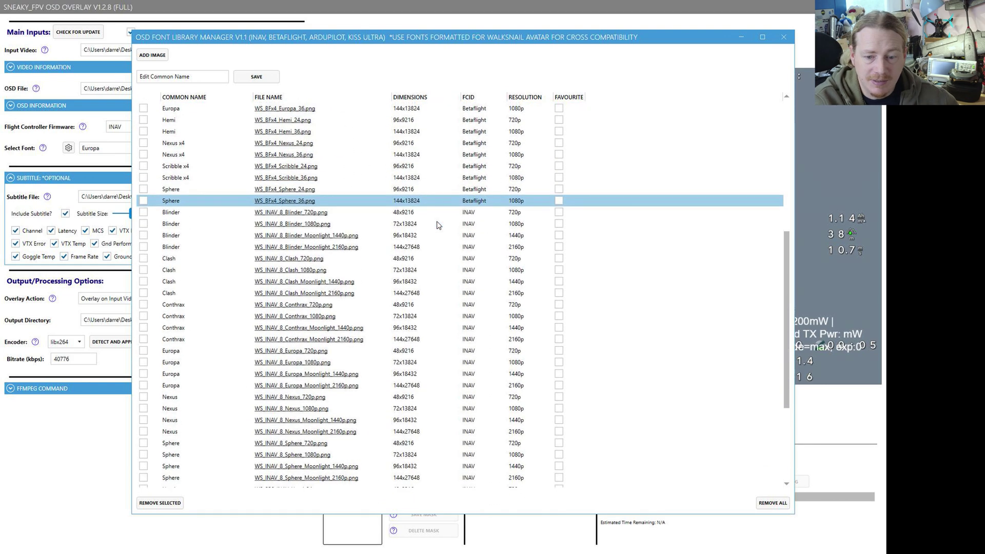
scroll(436, 241, down, 3)
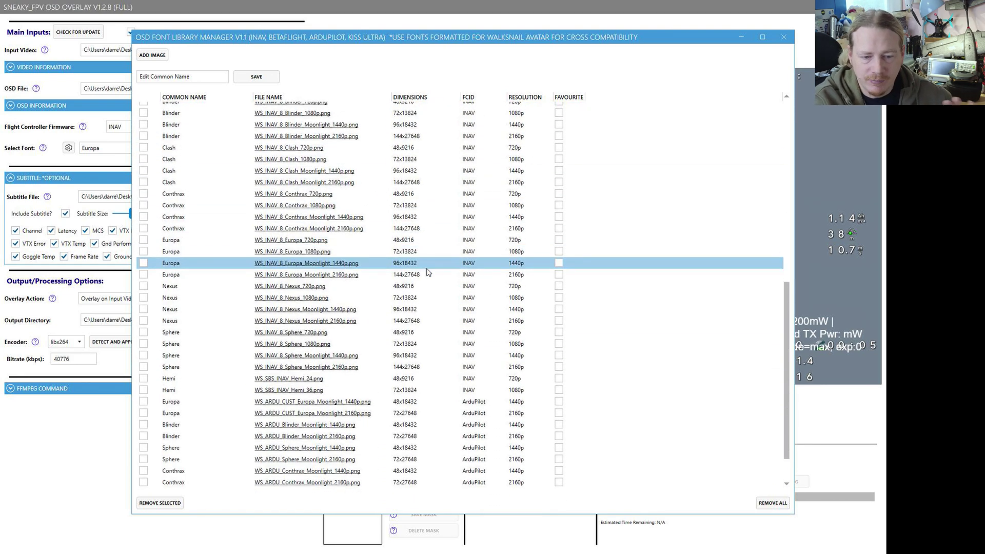
scroll(428, 272, down, 1)
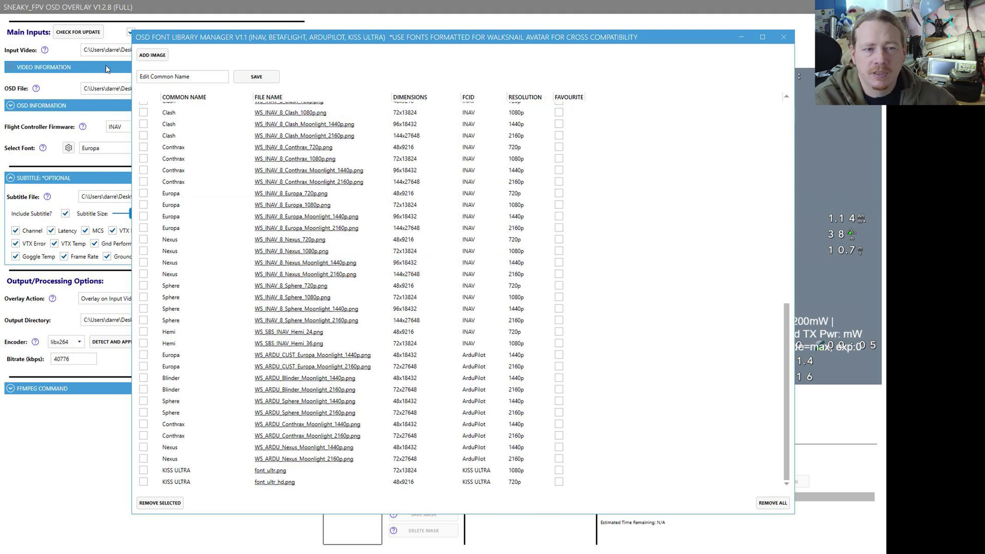
Import WS_BTFL_MrD_24, WS_BTFL_MrD_36, WS_INAV_MrD_24 and WS_INAV_MrD_36 from Desktop\userfont.
click(149, 56)
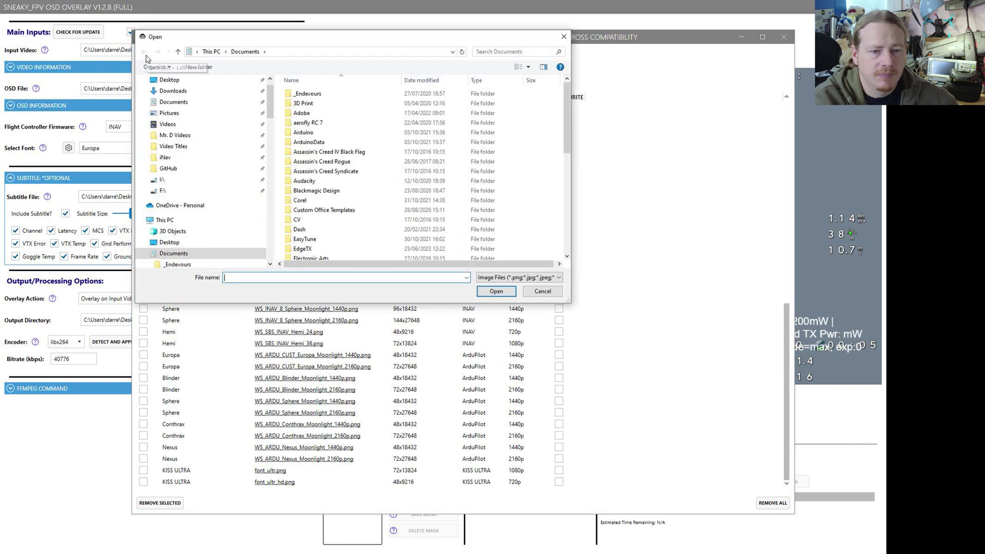
click(173, 241)
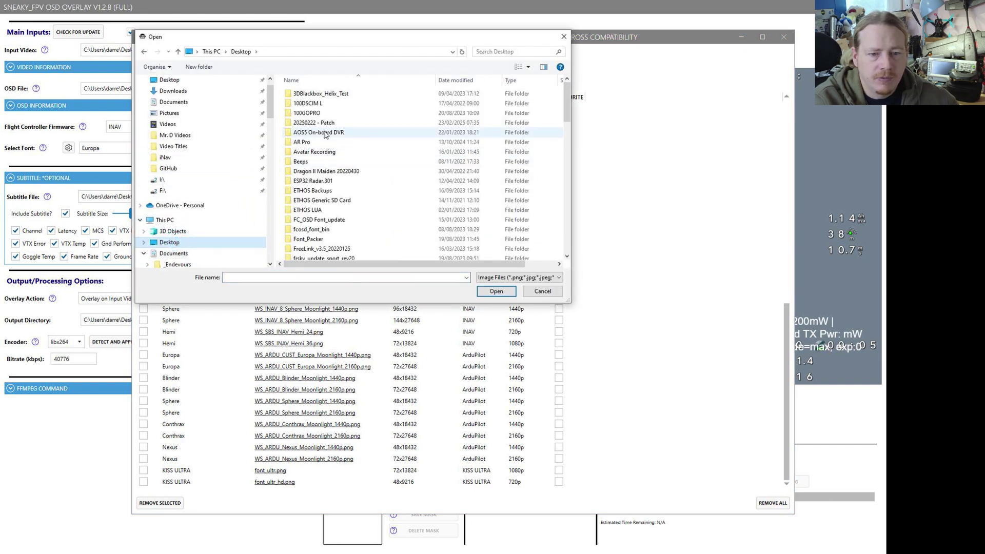
scroll(324, 135, down, 15)
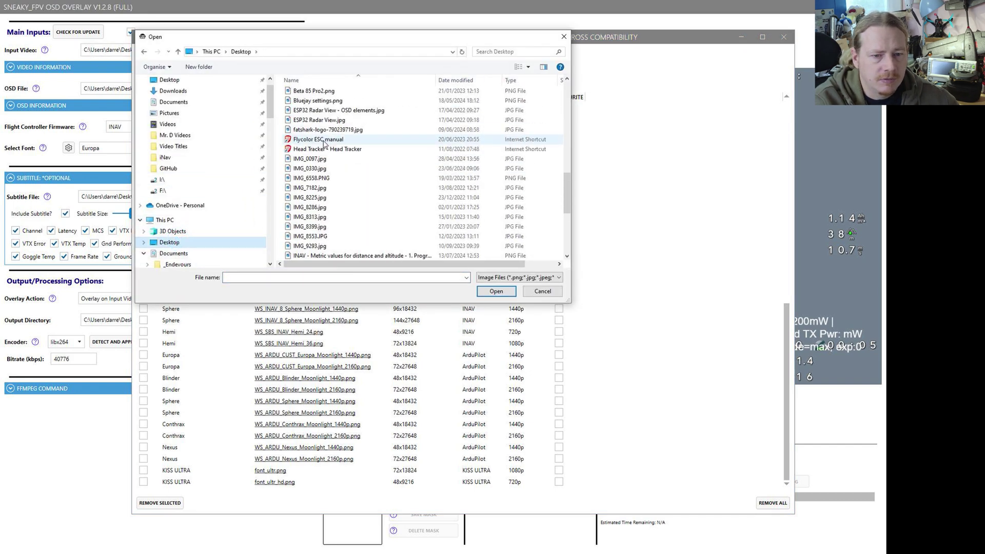
double_click(323, 129)
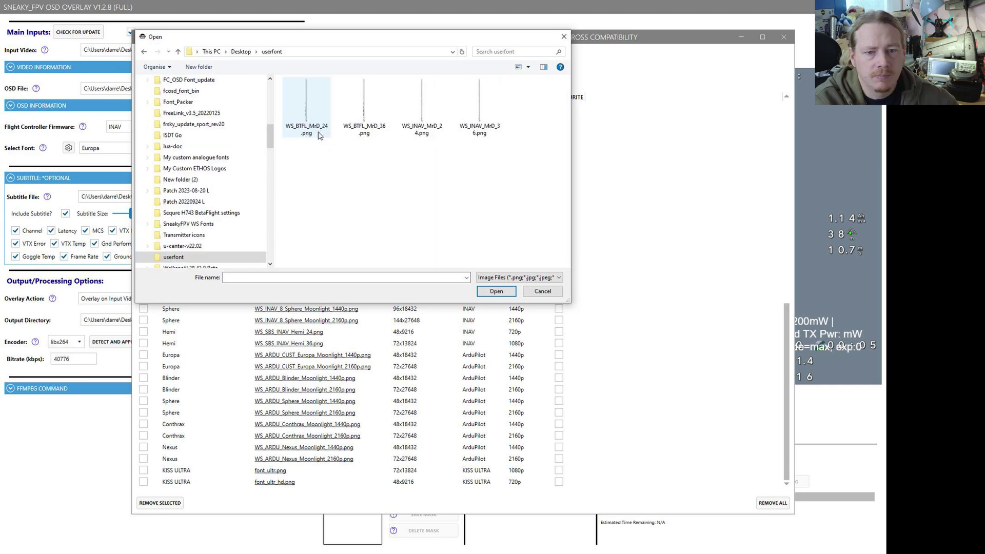
drag(289, 159, 508, 105)
click(500, 295)
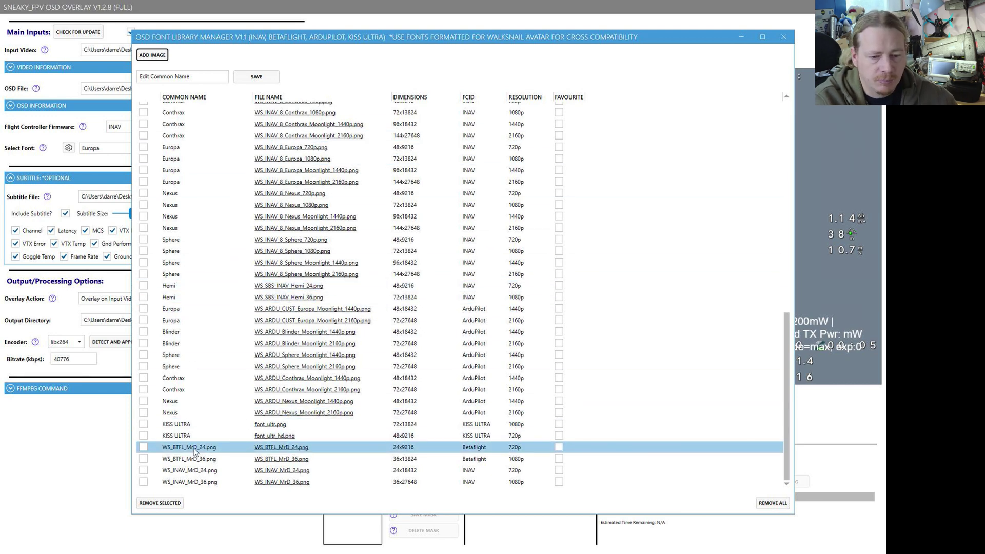
Name the WS_BTFL_MrD_24 and WS_BTFL_MrD_36 fonts 'Mr.D BetaFlight' and save each.
click(194, 452)
click(208, 77)
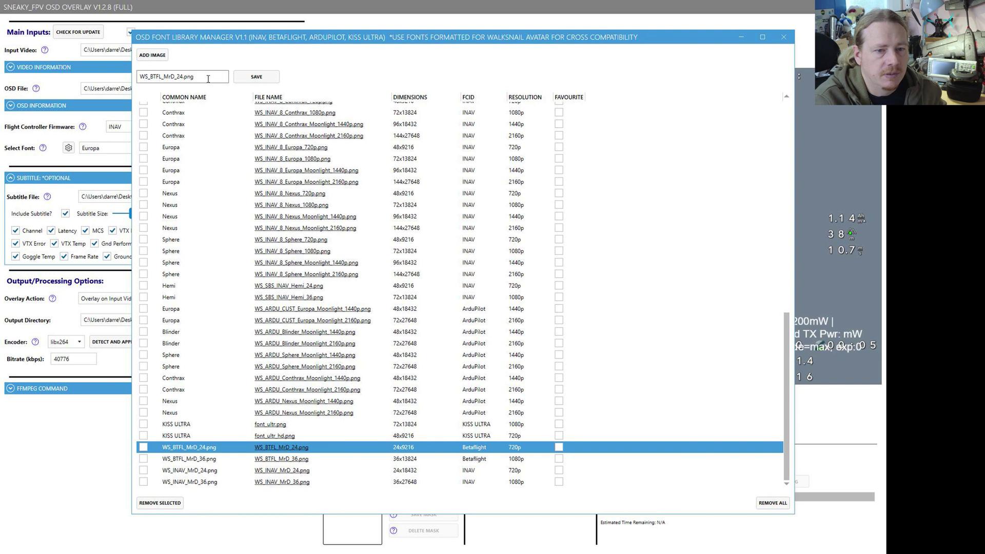
double_click(209, 78)
text(Mr.D BetaFlight)
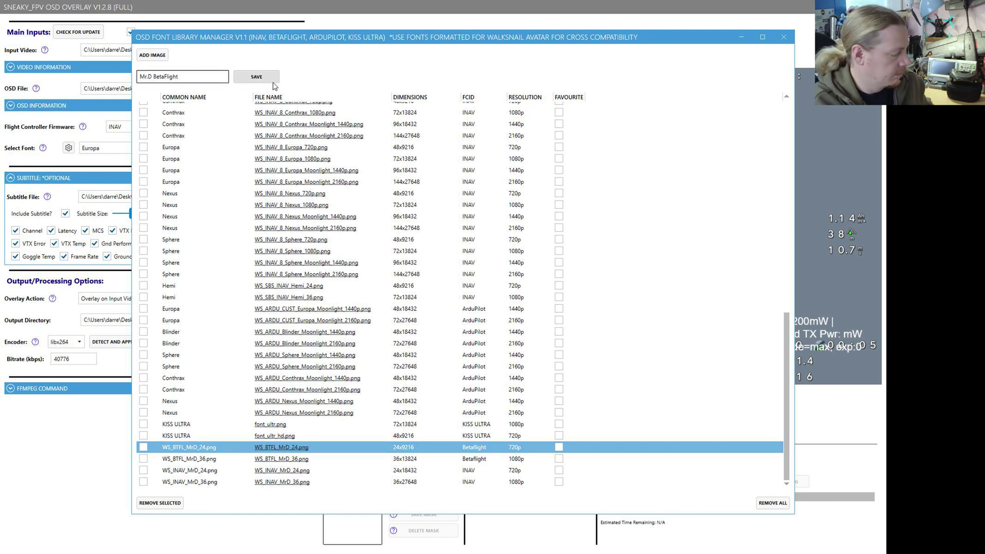
key(ctrl+a)
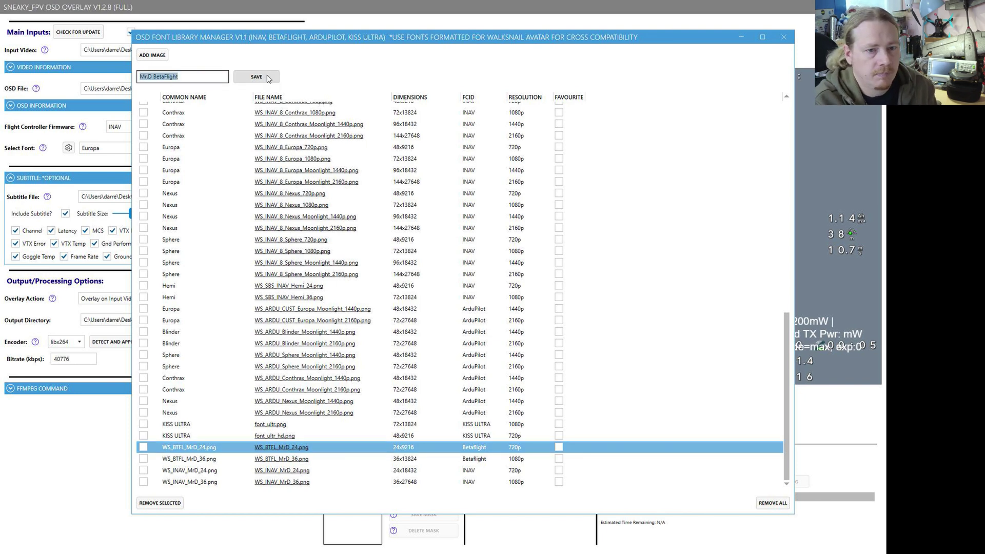
click(268, 78)
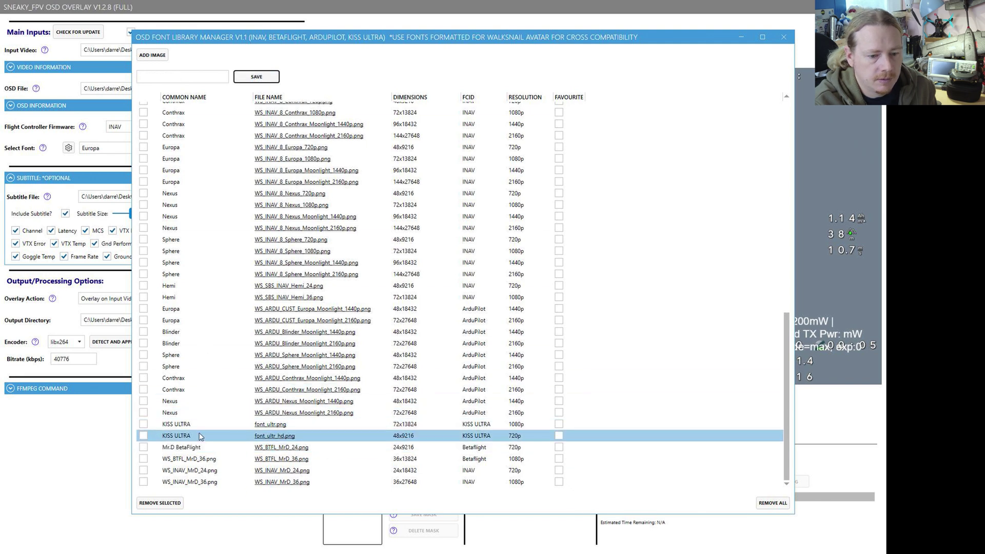
click(200, 459)
double_click(205, 77)
text(Mr.D BetaFlight)
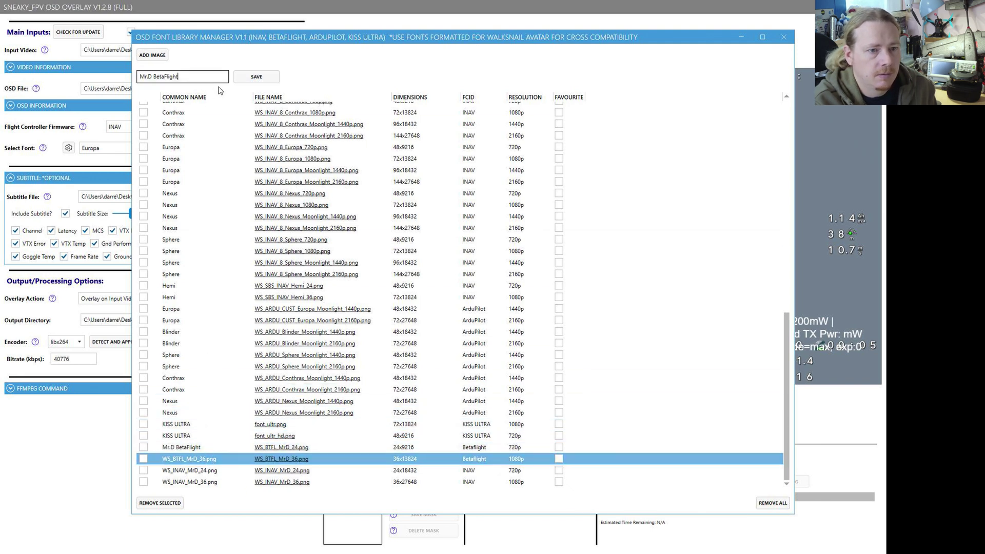
click(256, 77)
Name the WS_INAV_MrD_24 and WS_INAV_MrD_36 fonts 'Mr.D INAV' and save each.
click(216, 470)
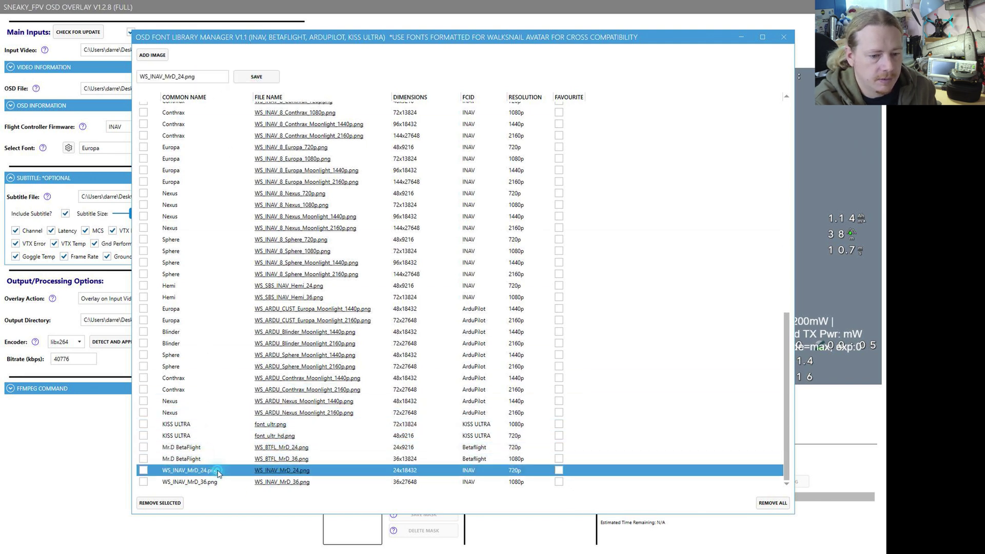
double_click(206, 77)
text(Mr.D BetaFlight)
key(BackSpace)
key(BackSpace)
key(BackSpace)
key(BackSpace)
key(BackSpace)
key(BackSpace)
key(BackSpace)
key(BackSpace)
key(BackSpace)
key(BackSpace)
text(INAV)
click(242, 81)
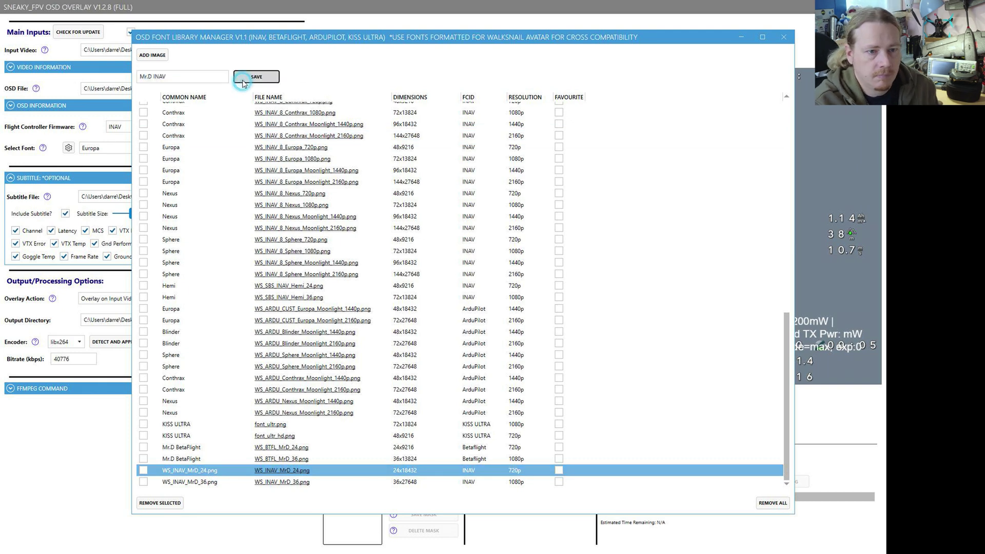
click(172, 483)
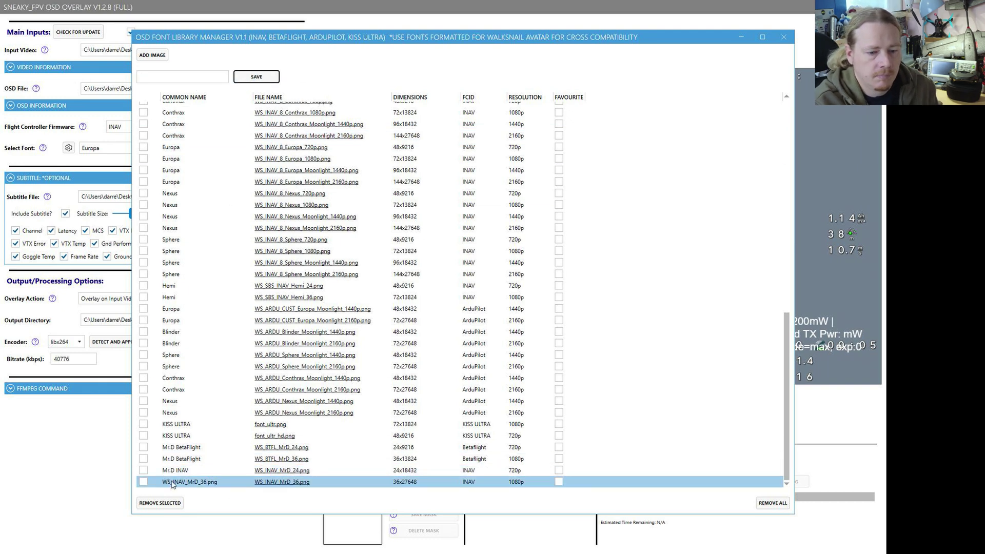
double_click(213, 77)
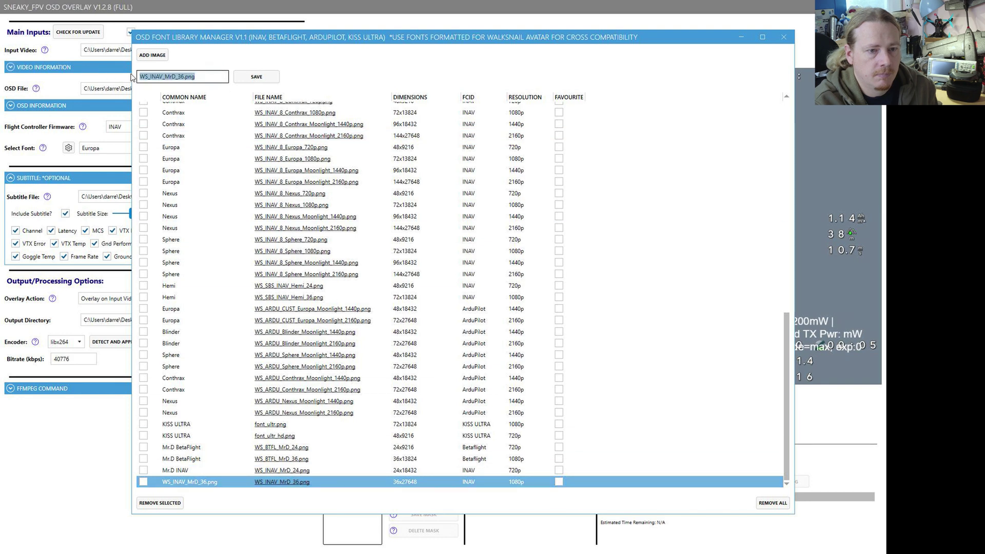
text(Mr.D INAV)
click(256, 77)
Mark both Mr.D BetaFlight and both Mr.D INAV fonts as favourites.
click(302, 458)
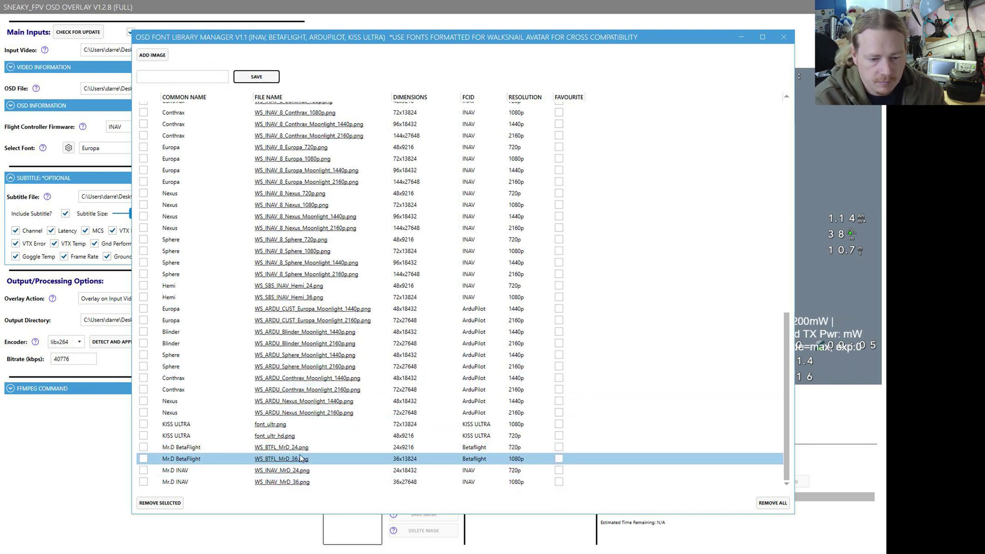
click(559, 482)
click(559, 482)
click(559, 470)
click(559, 470)
click(559, 459)
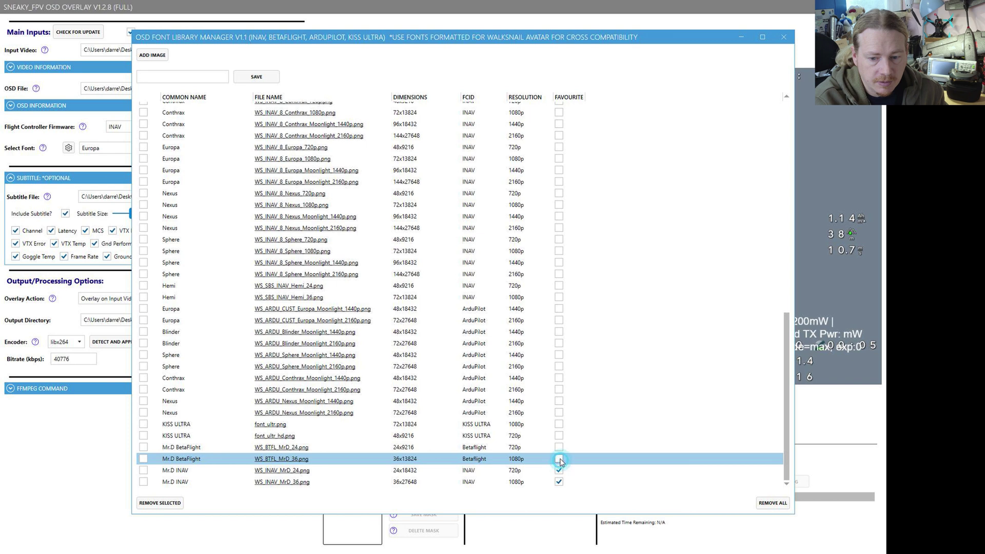
click(559, 447)
click(559, 447)
click(561, 458)
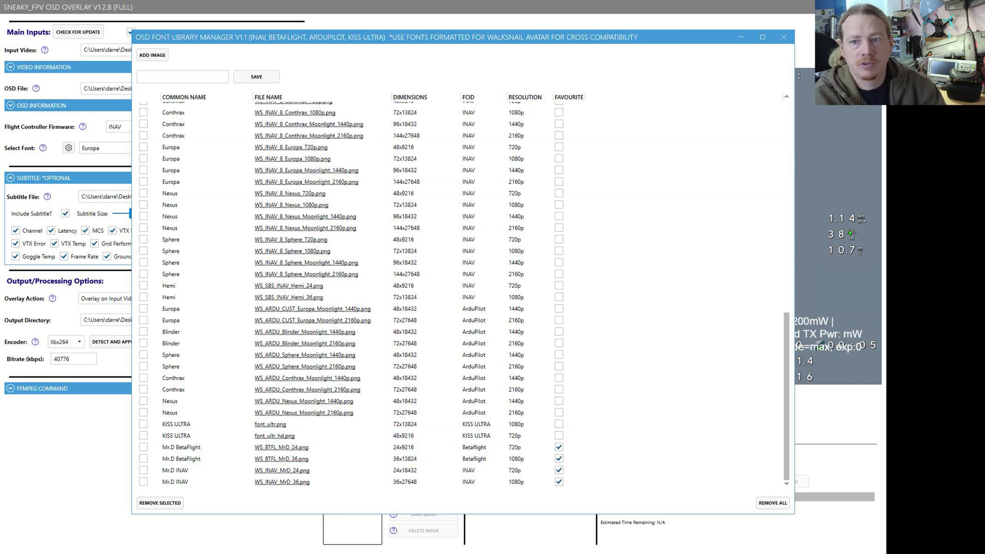
Close the font library with Mr.D INAV chosen and scrub the preview to an earlier point.
click(783, 37)
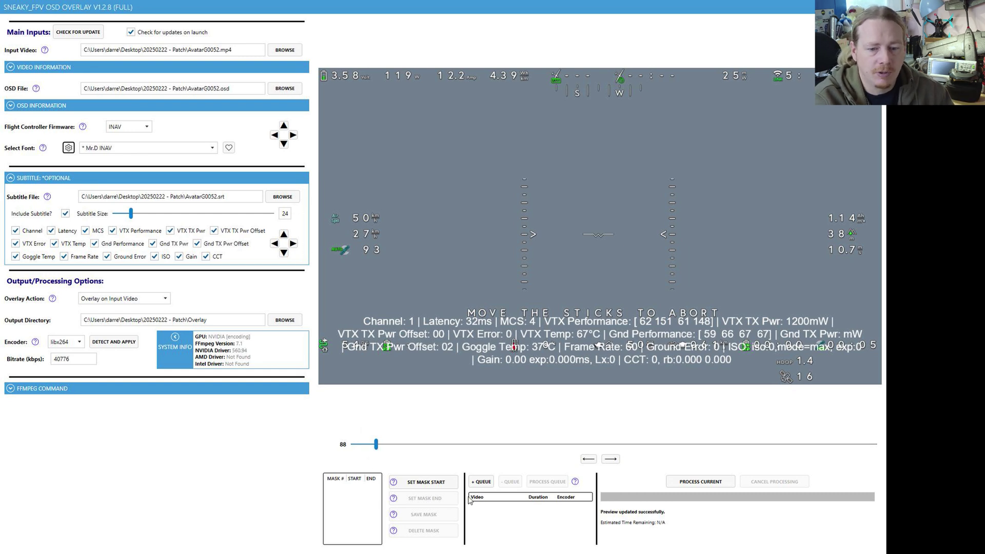
drag(377, 446, 353, 447)
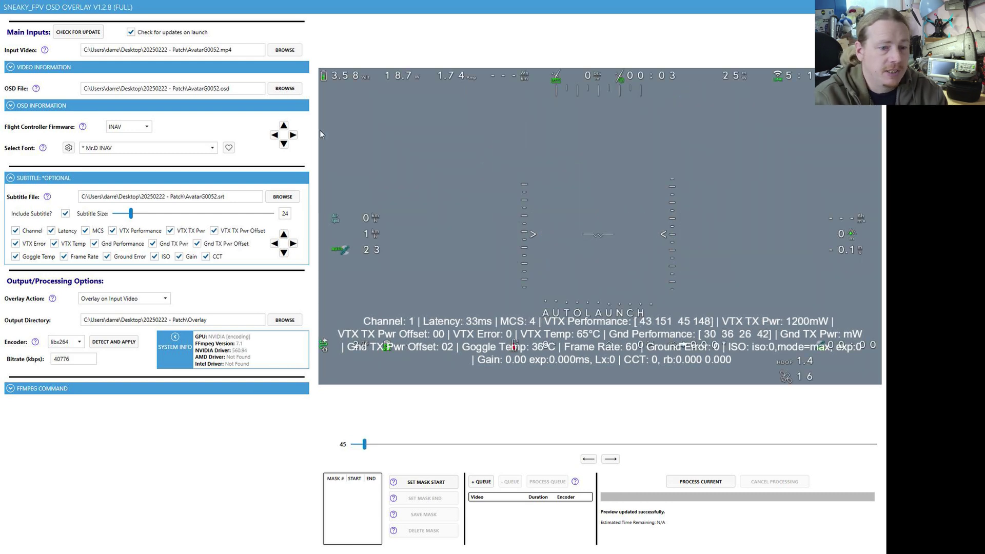
click(65, 214)
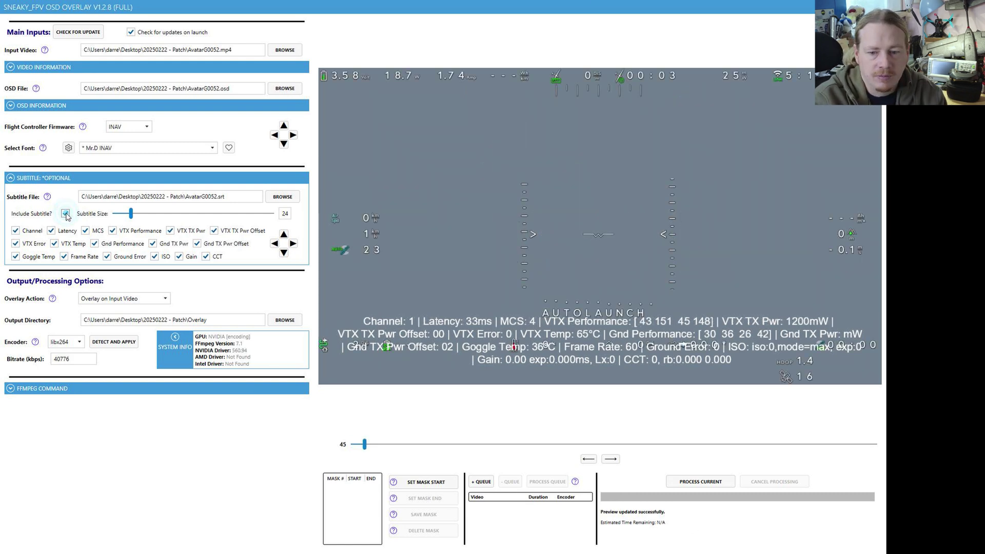
click(65, 213)
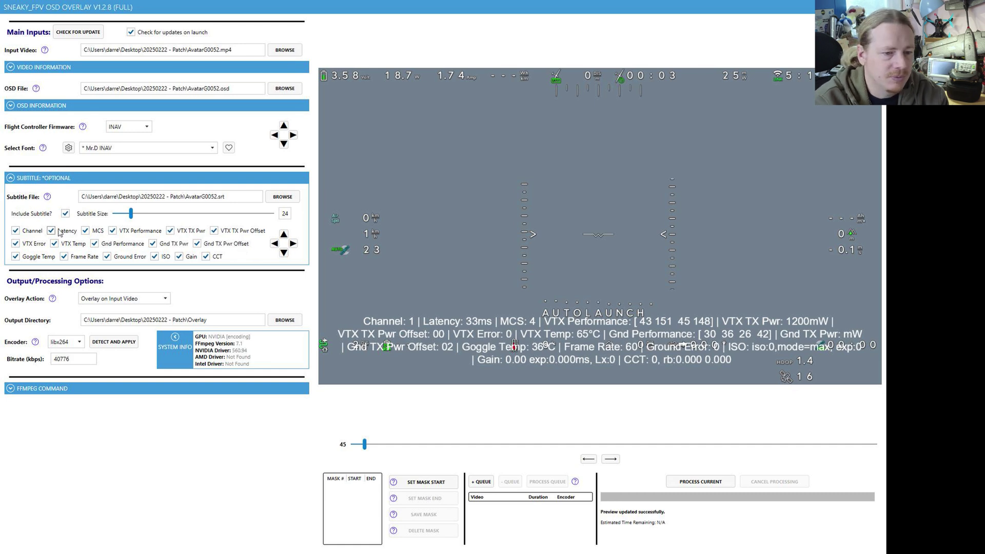
Drop CCT, Gain, ISO, Ground Error, Frame Rate, Goggle Temp, Gnd and VTX Error fields from the subtitle.
click(205, 257)
click(179, 256)
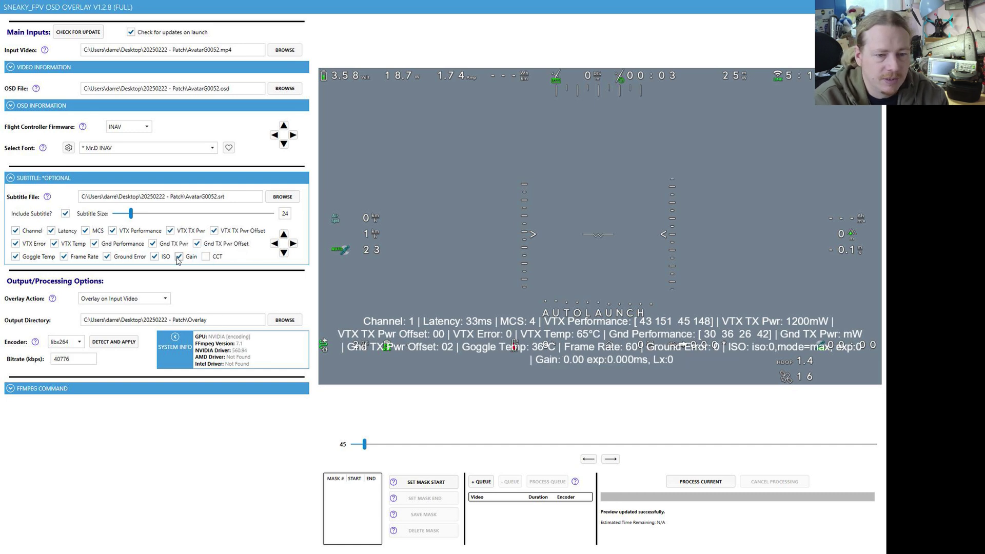
click(162, 258)
click(107, 257)
click(63, 257)
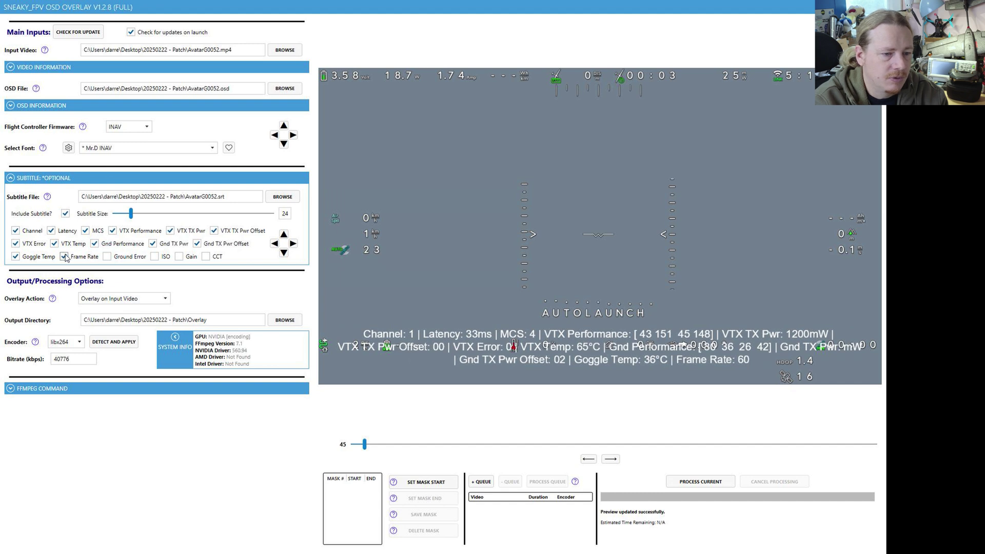
click(95, 243)
click(85, 230)
click(113, 230)
click(214, 231)
click(236, 244)
Move the subtitle line three steps lower and seven steps left, and enlarge its text slightly.
click(283, 252)
click(283, 253)
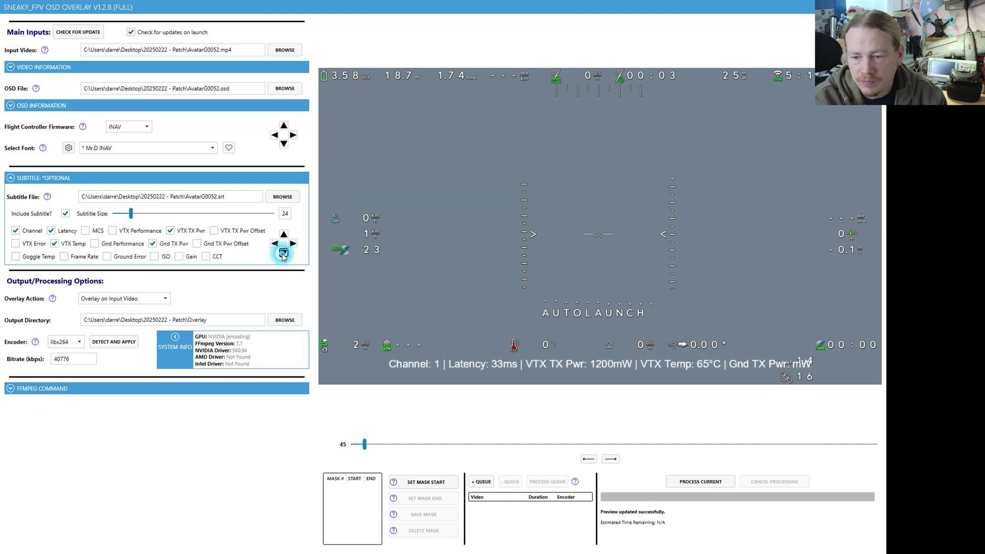
click(283, 253)
click(283, 253)
click(274, 244)
click(273, 244)
click(273, 244)
click(274, 244)
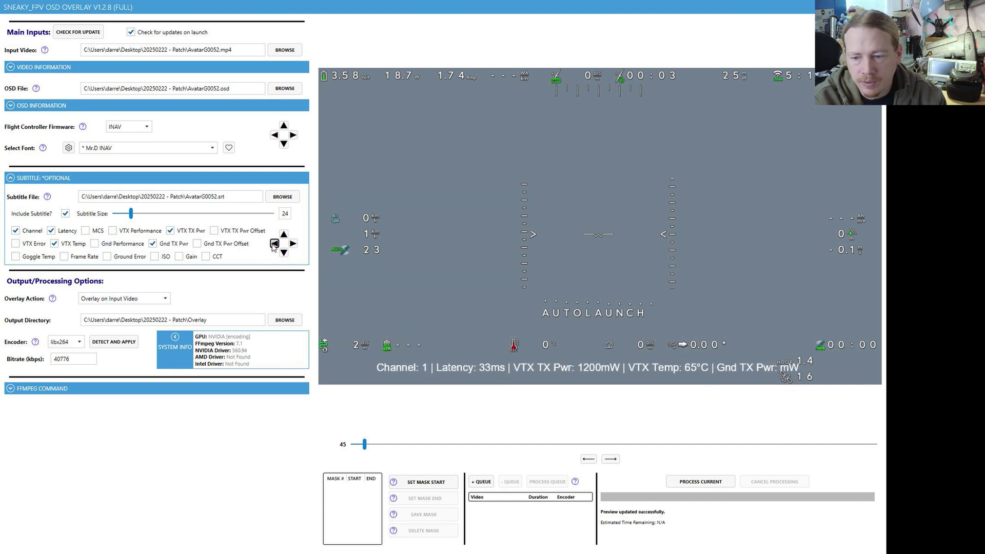
click(274, 244)
click(274, 244)
click(273, 244)
click(273, 244)
click(274, 244)
click(274, 244)
click(274, 244)
click(274, 244)
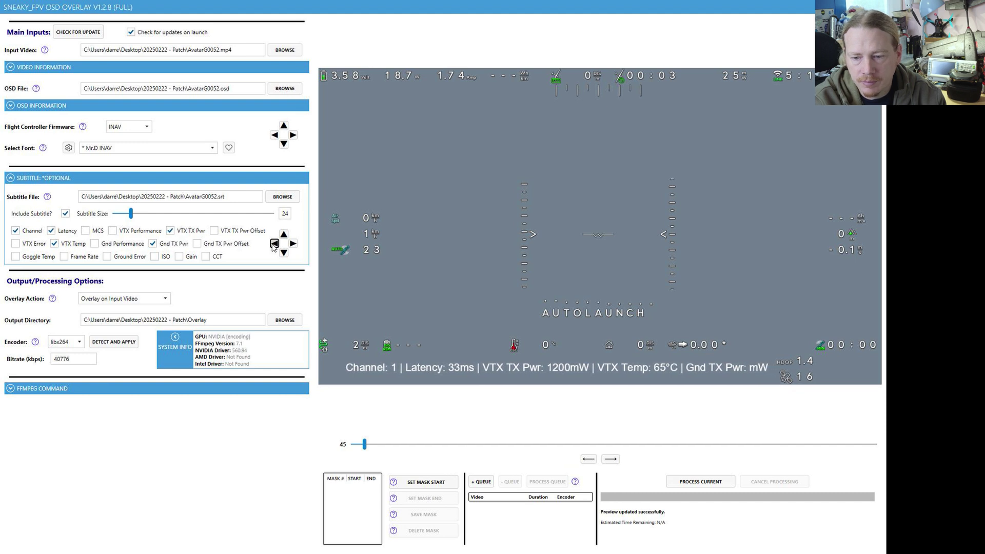
click(274, 244)
click(274, 245)
drag(130, 215, 130, 215)
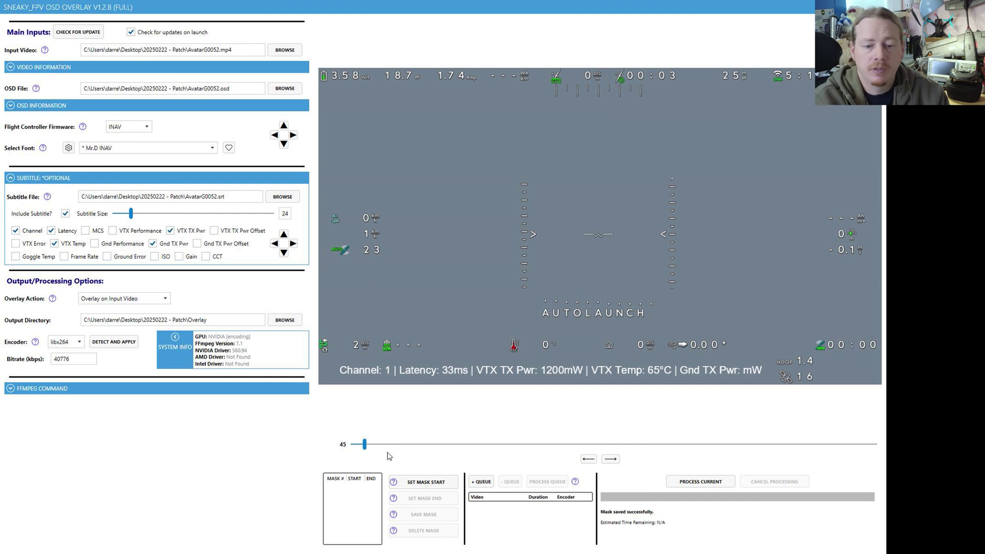
drag(364, 445, 351, 451)
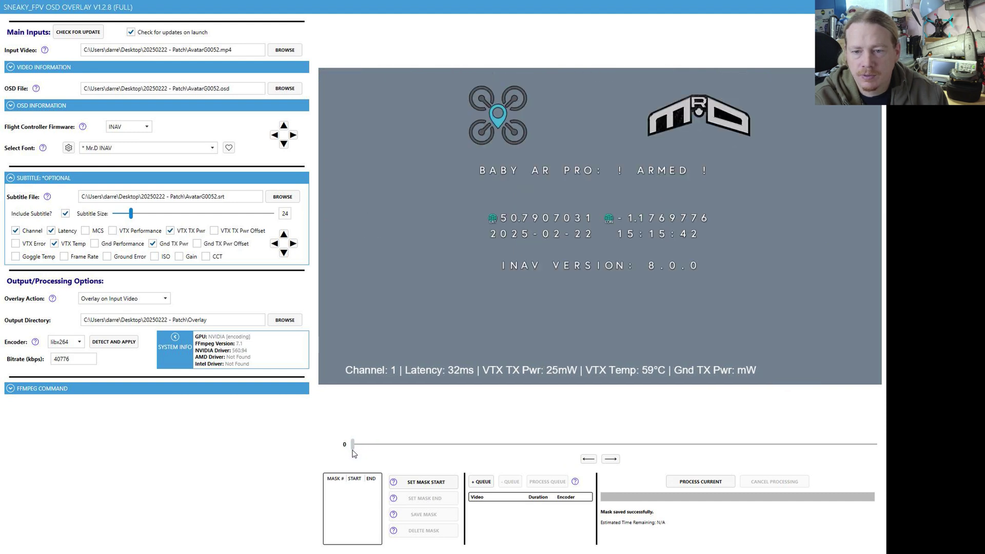
key(Right)
key(Right)
key(Right)
key(Right)
key(Right)
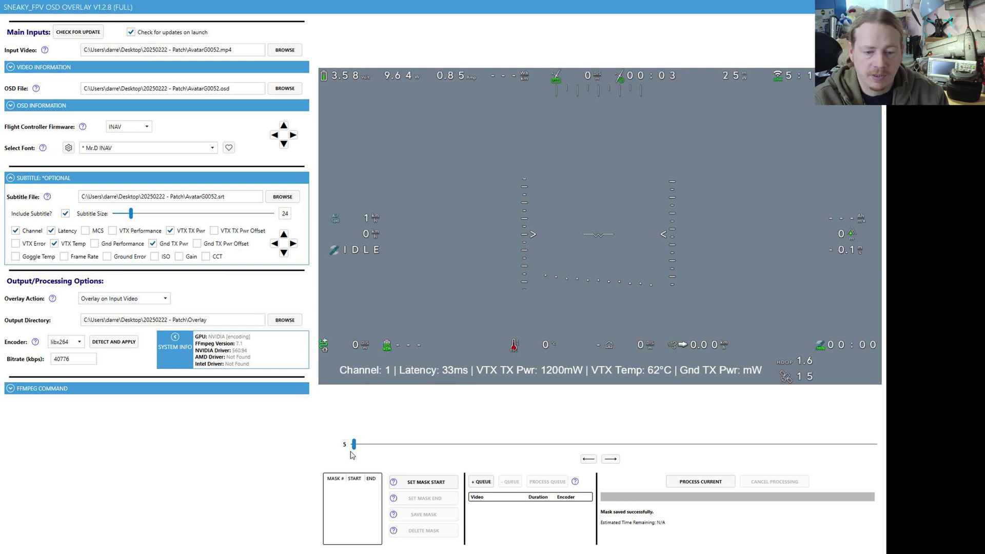
click(418, 482)
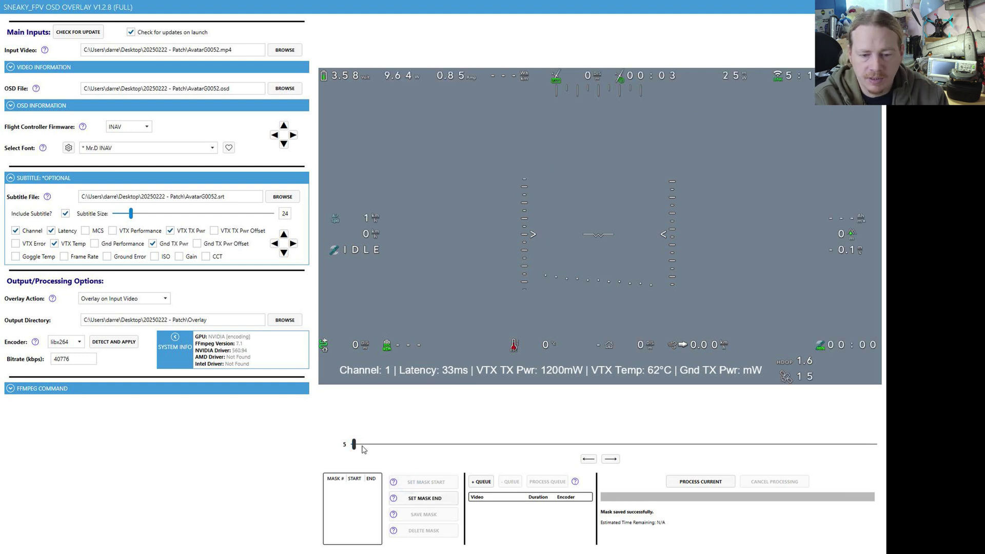
drag(355, 446, 881, 456)
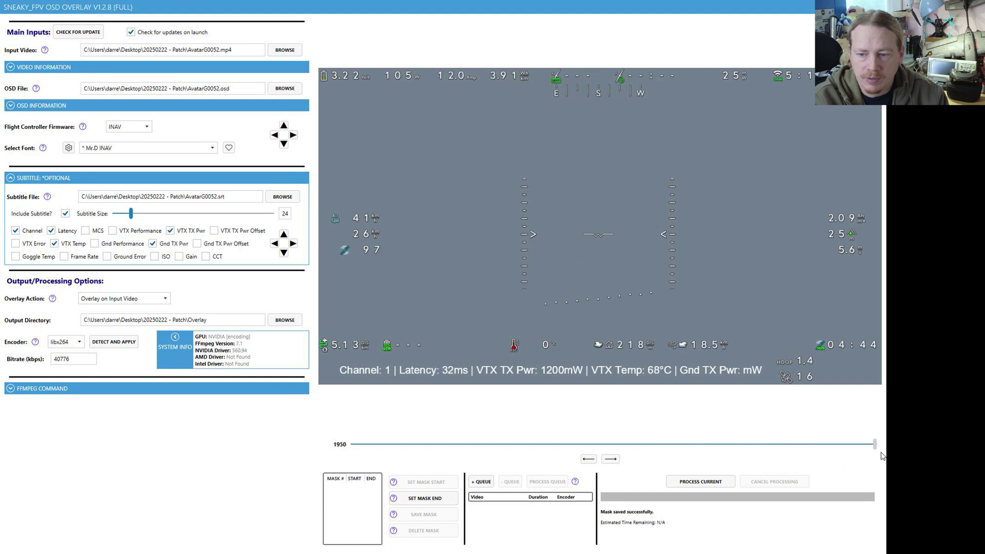
click(423, 498)
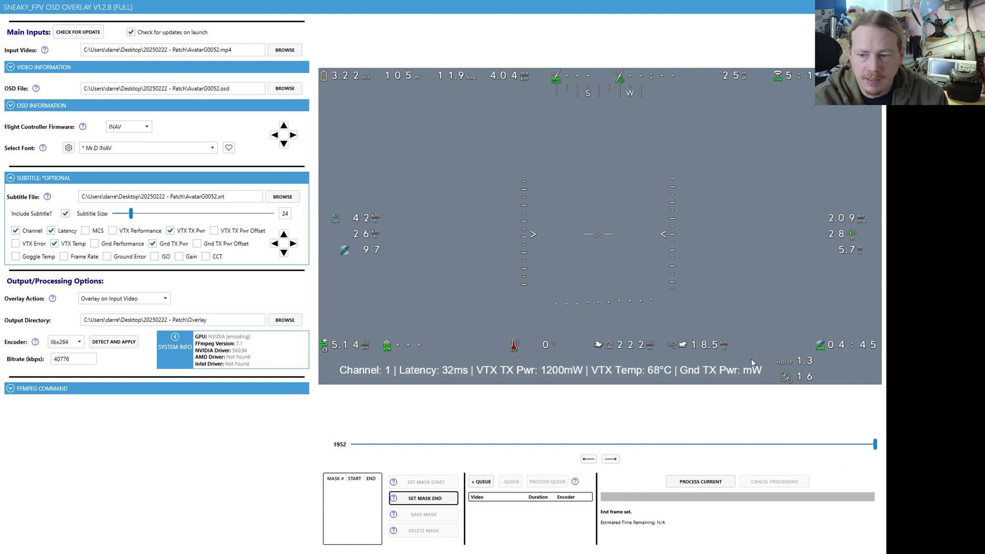
drag(821, 236, 852, 237)
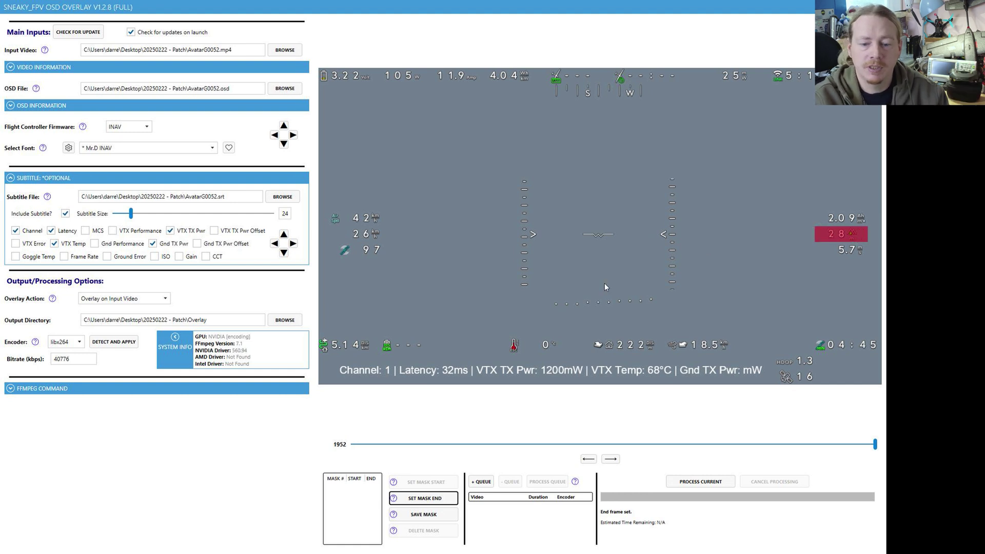
click(429, 518)
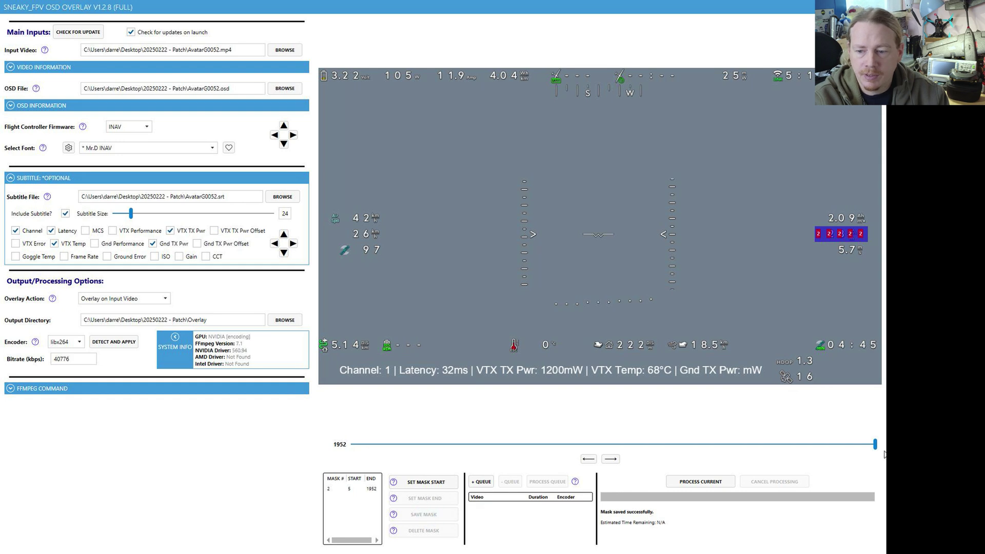
drag(877, 447, 358, 450)
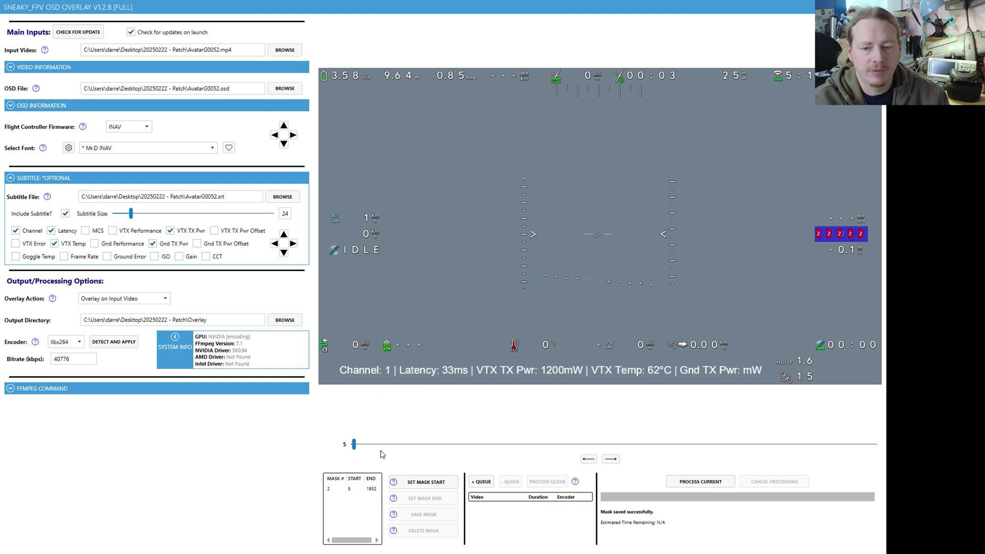
click(342, 489)
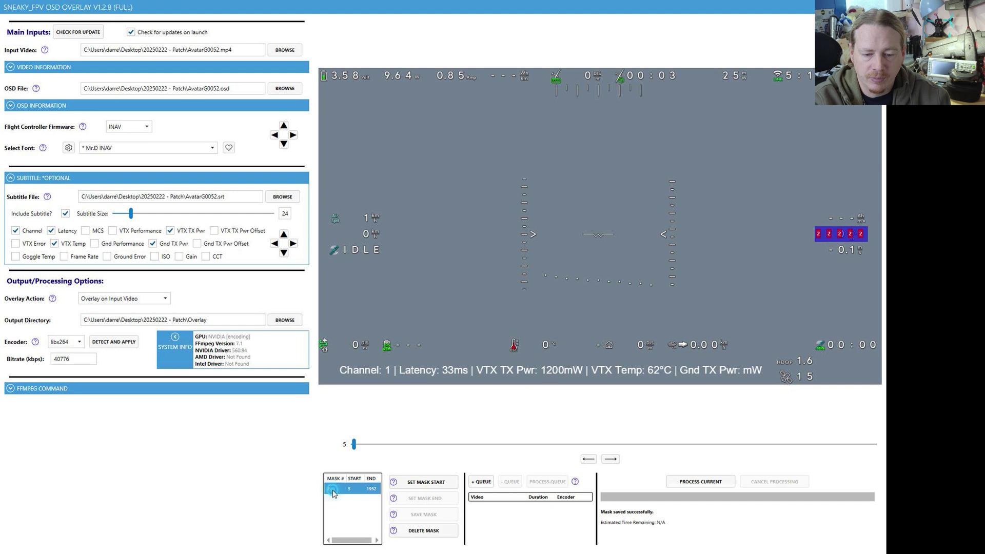
click(419, 533)
click(454, 315)
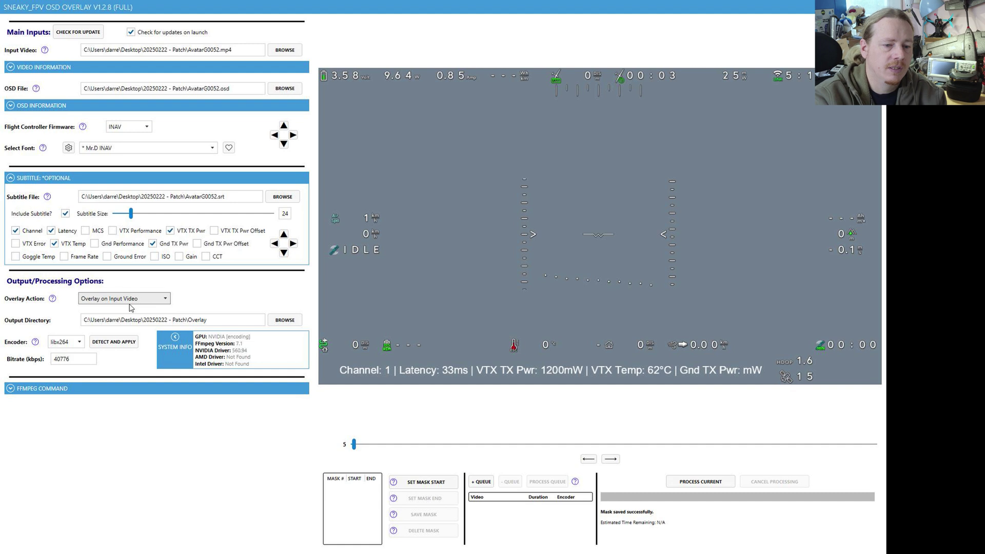
click(115, 296)
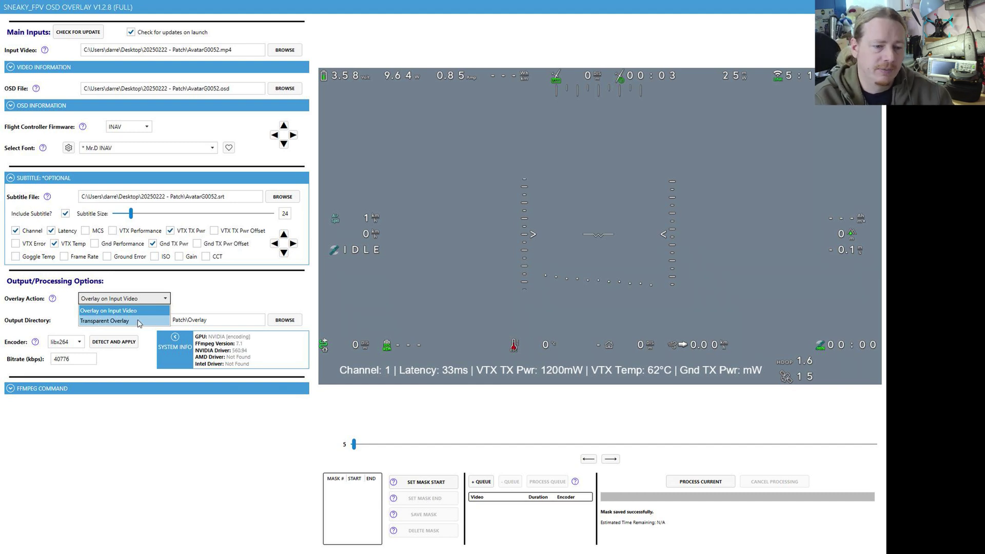
click(105, 310)
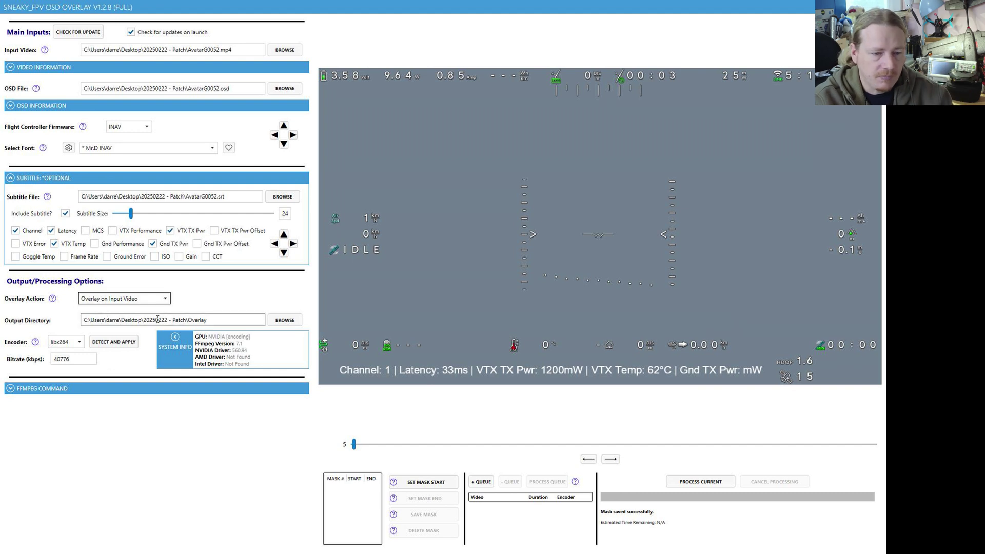
Remove the Overlay subfolder so output saves to 20250222 - Patch, and auto-apply the GPU encoder.
double_click(187, 320)
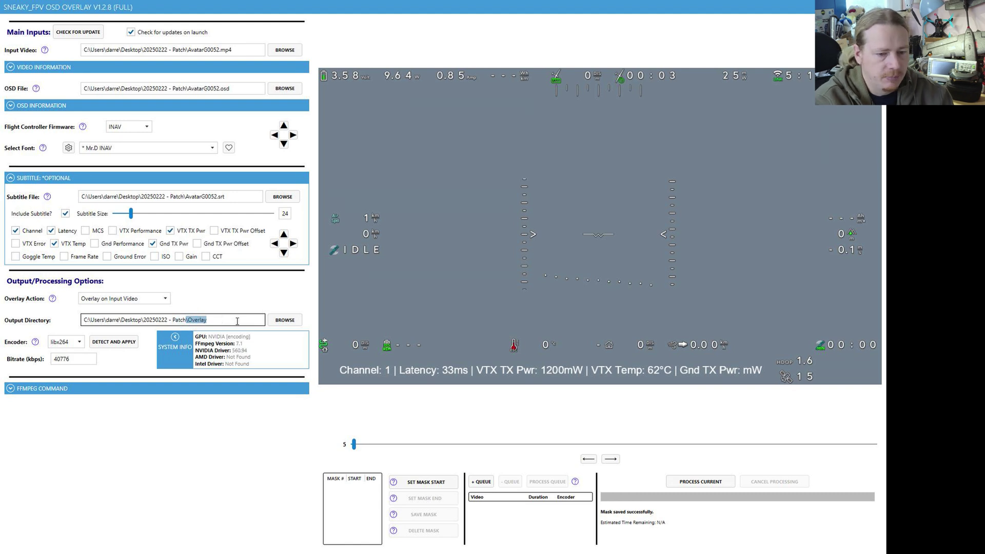
key(BackSpace)
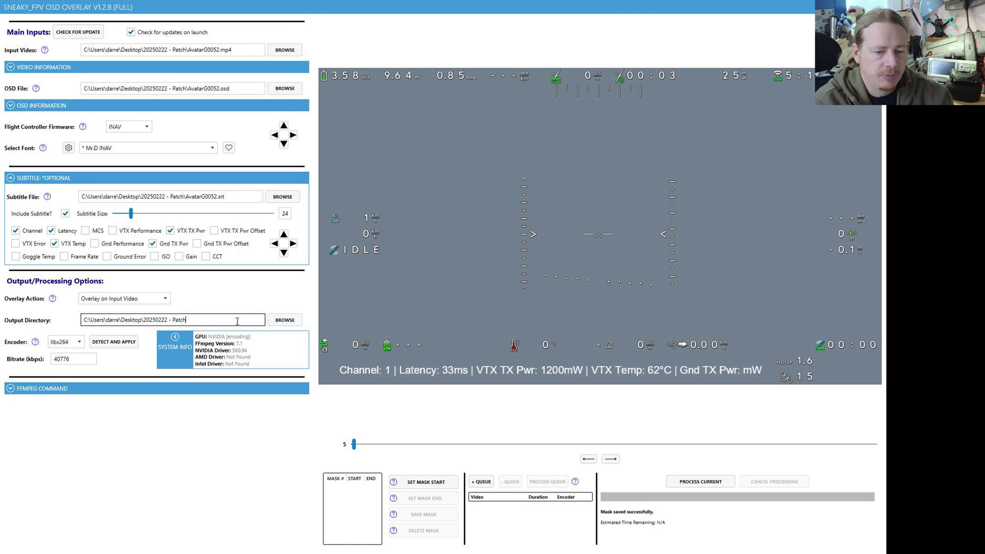
click(107, 343)
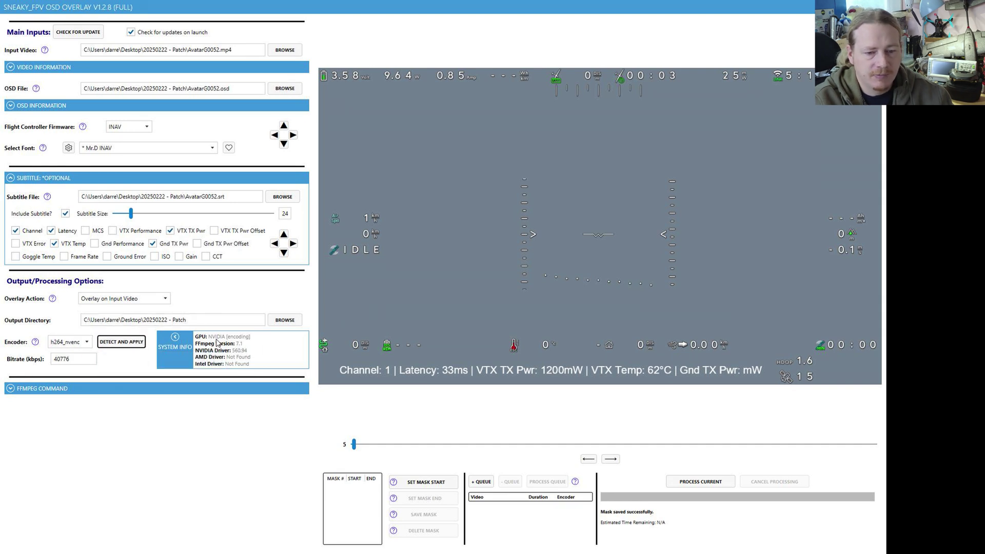
Keep h264_nvenc as the encoder, show the FFmpeg command, and start rendering the current video.
click(69, 348)
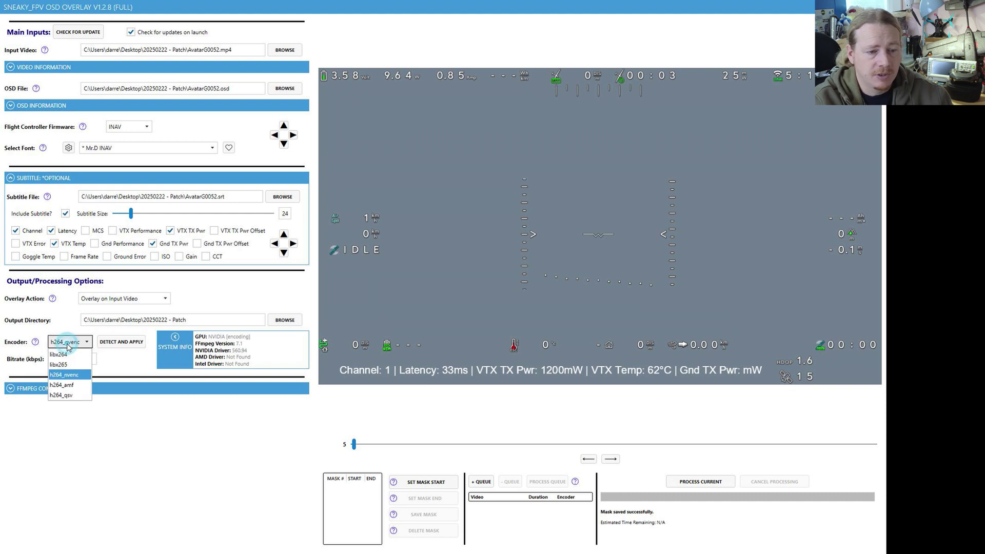
click(76, 378)
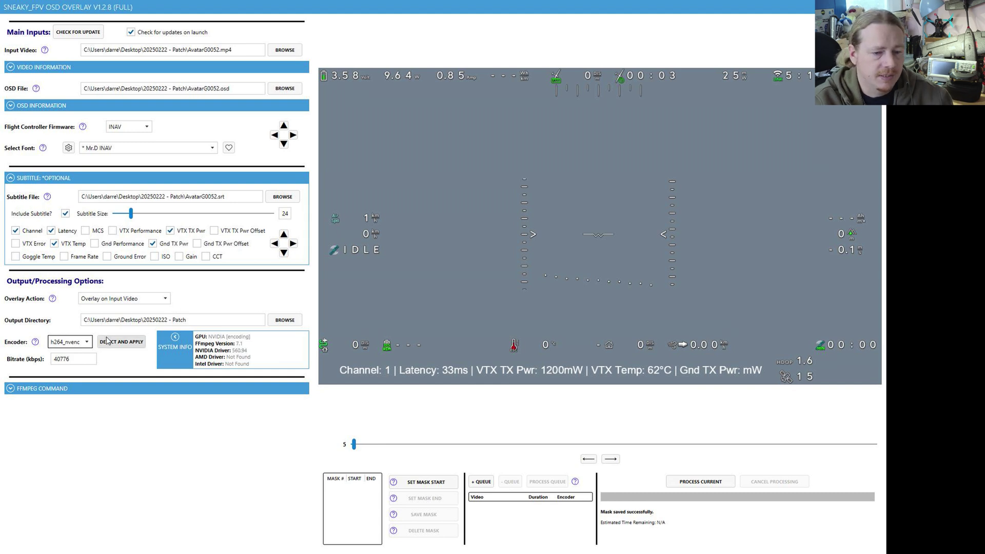
click(116, 388)
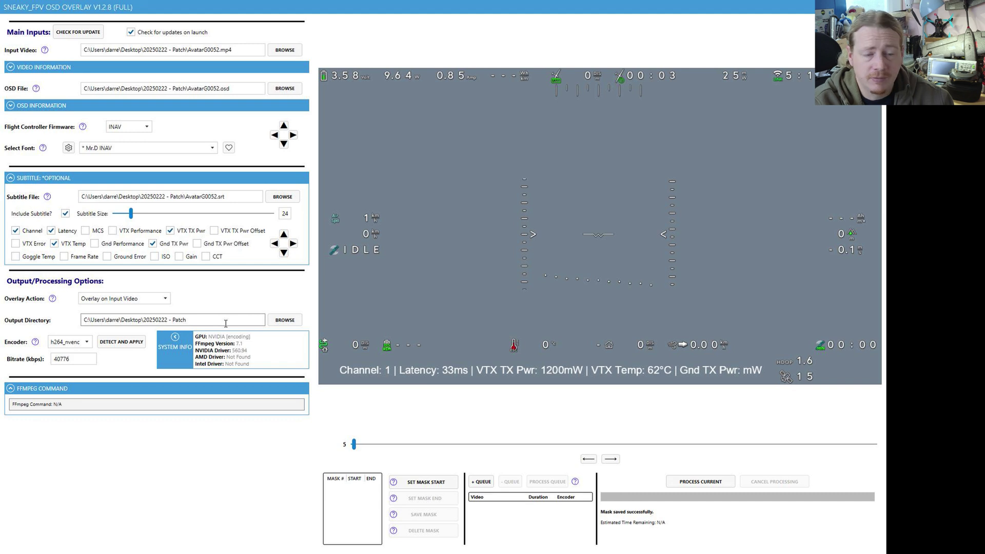
click(680, 487)
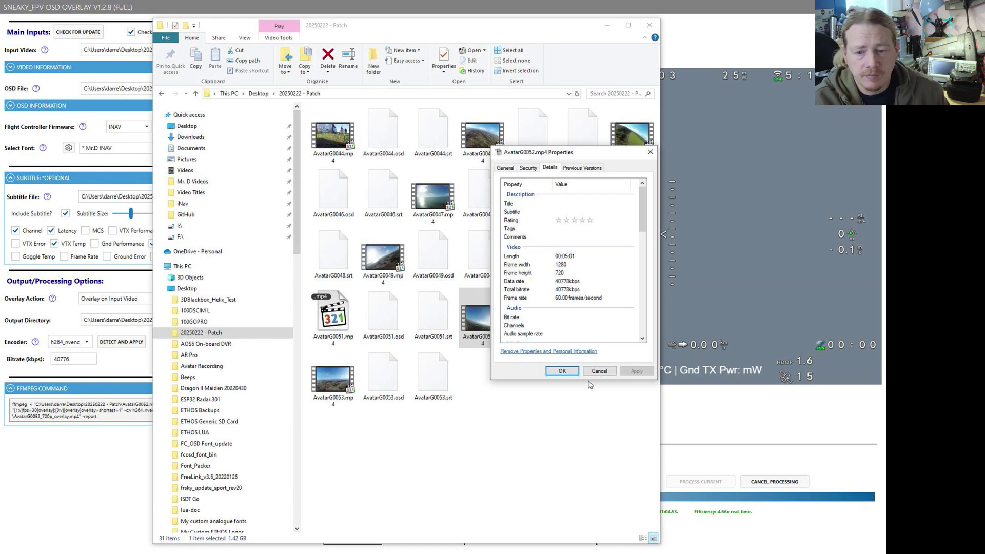
Close the stray Properties and Explorer windows while the render finishes.
click(599, 371)
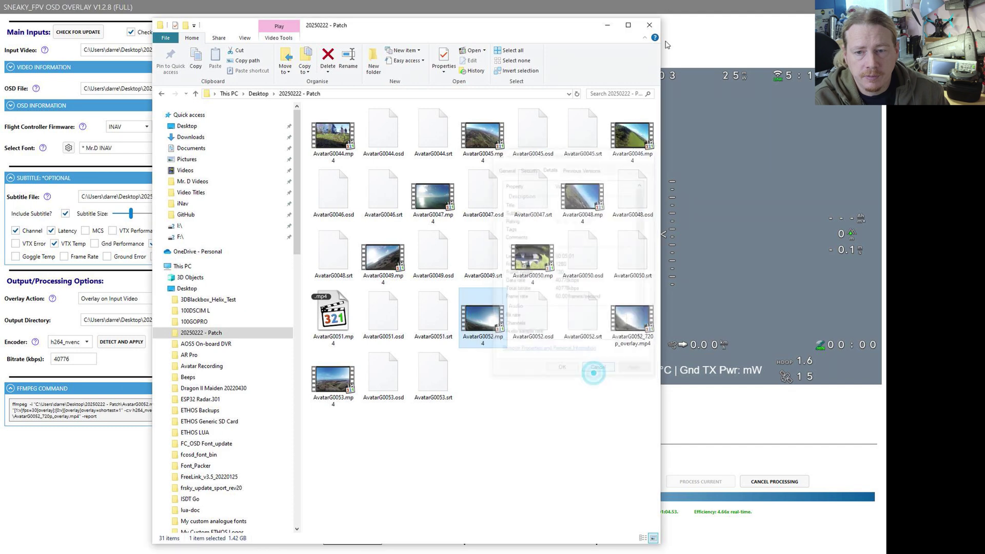
click(650, 25)
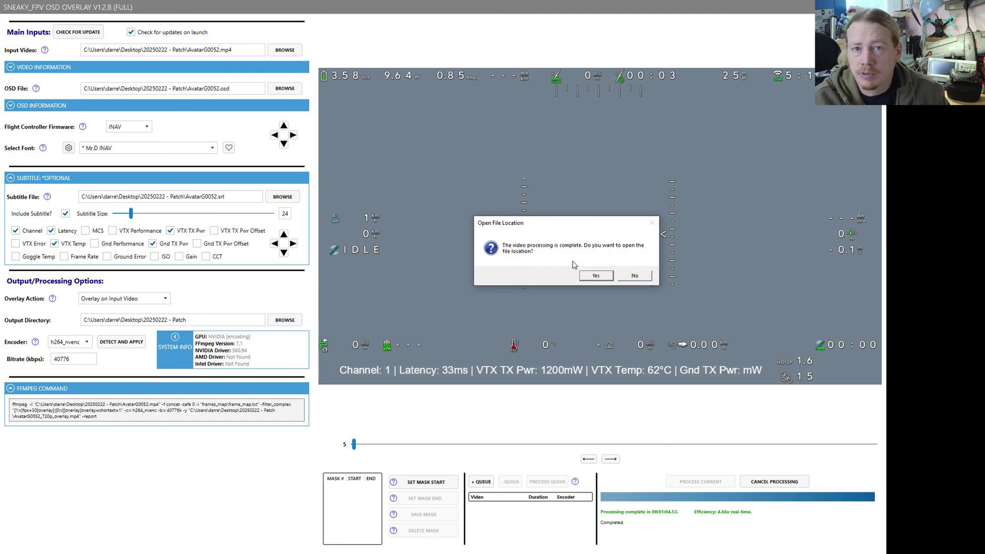
Open the 20250222 - Patch output folder and play AvatarG0052_720p_overlay.mp4.
click(595, 277)
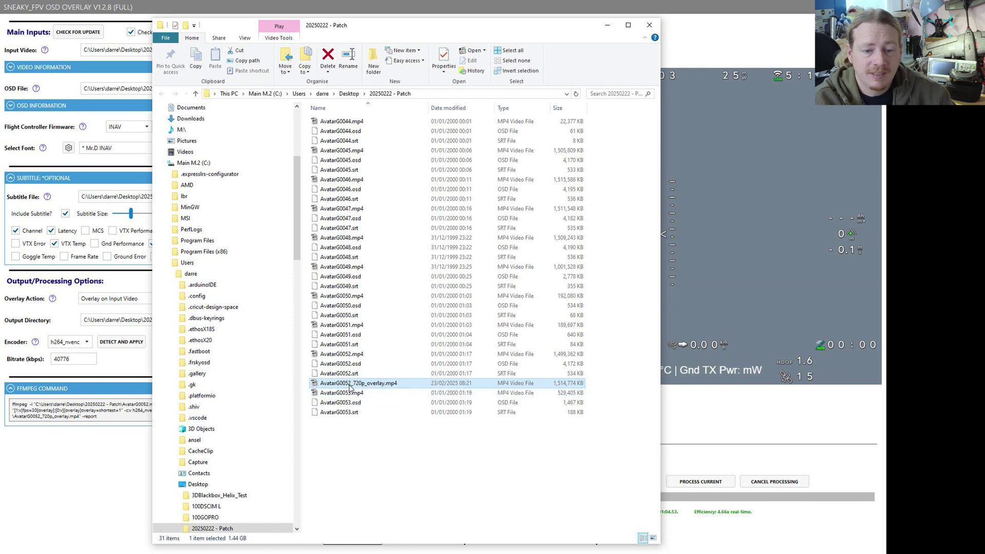
drag(540, 29, 502, 11)
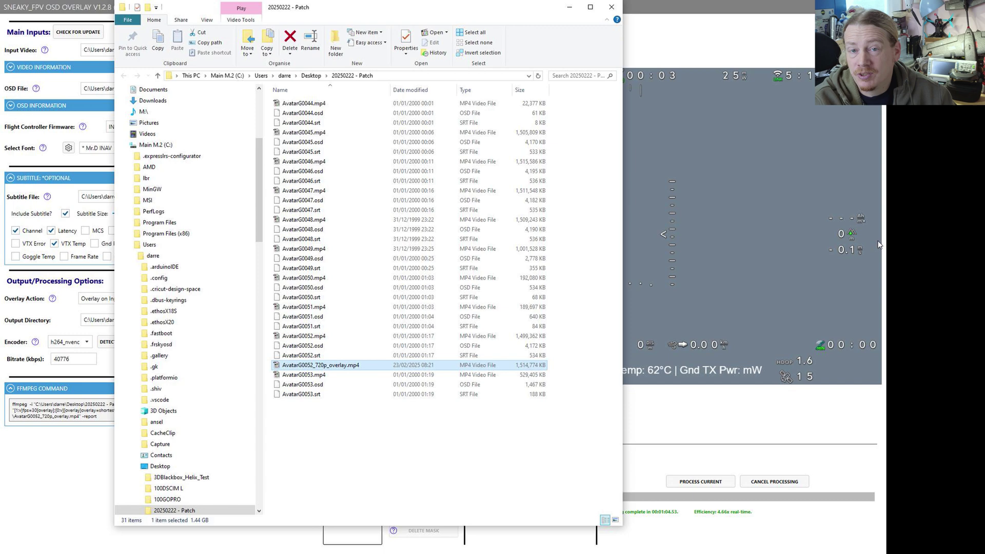
double_click(336, 369)
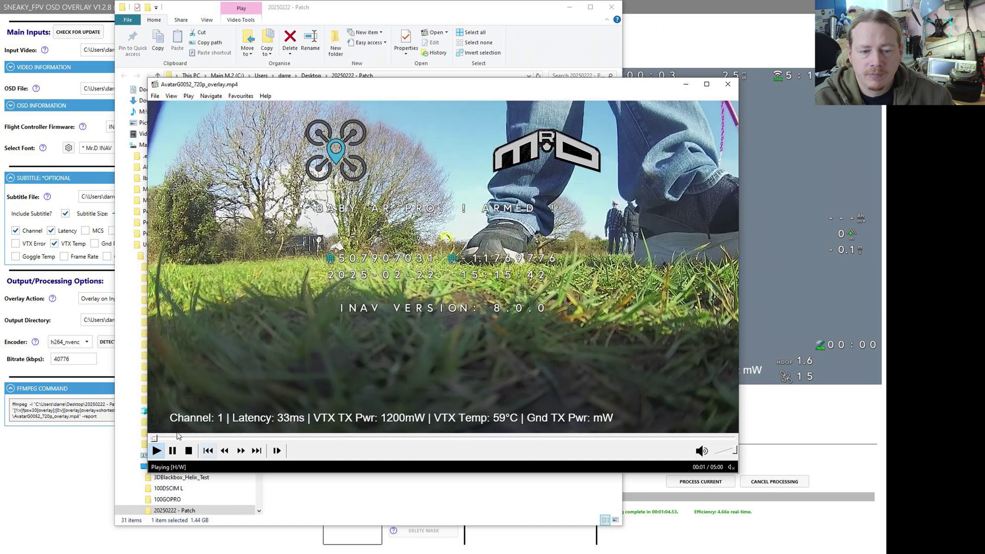
Check the overlay at 00:29 and 01:23, then leave the player for the overlay app.
drag(171, 439, 209, 438)
click(313, 439)
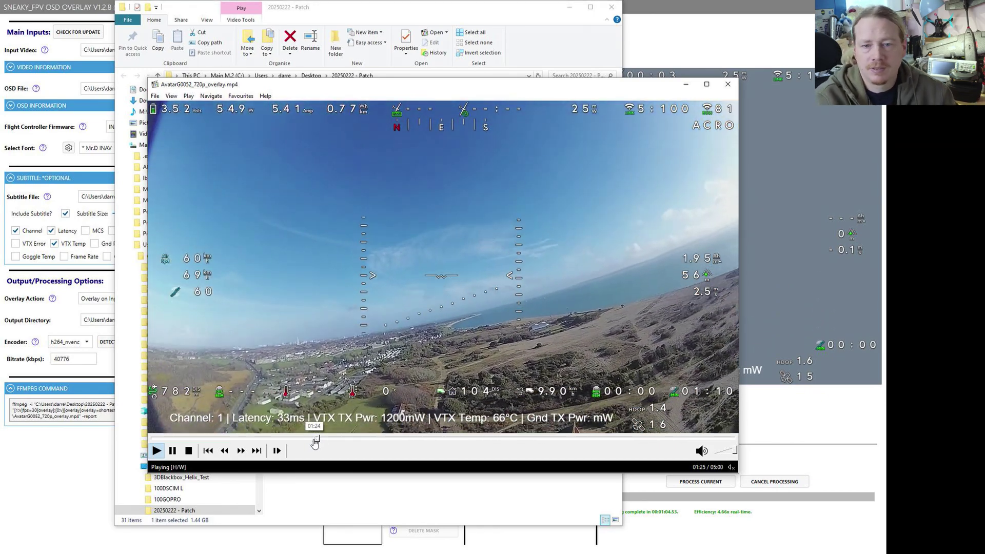
key(alt+Tab)
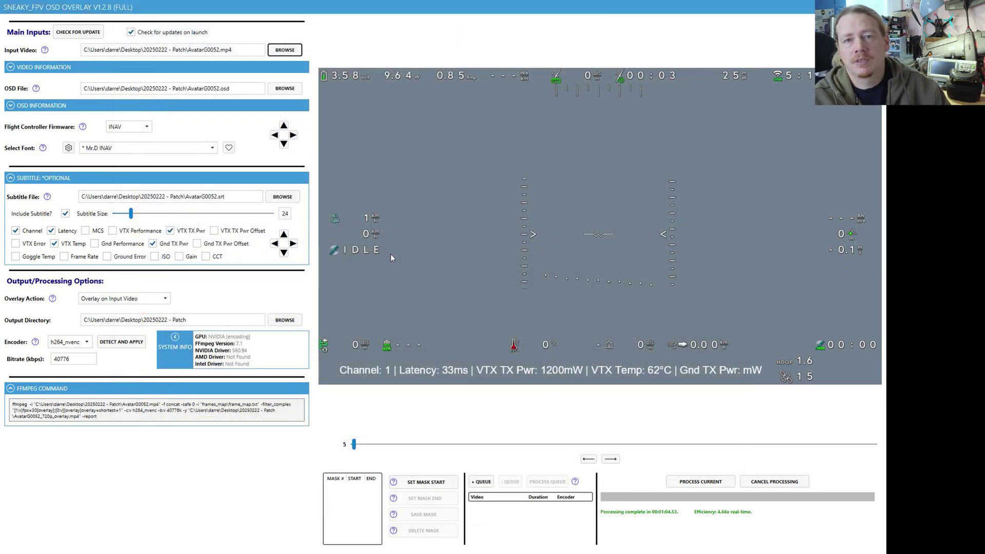